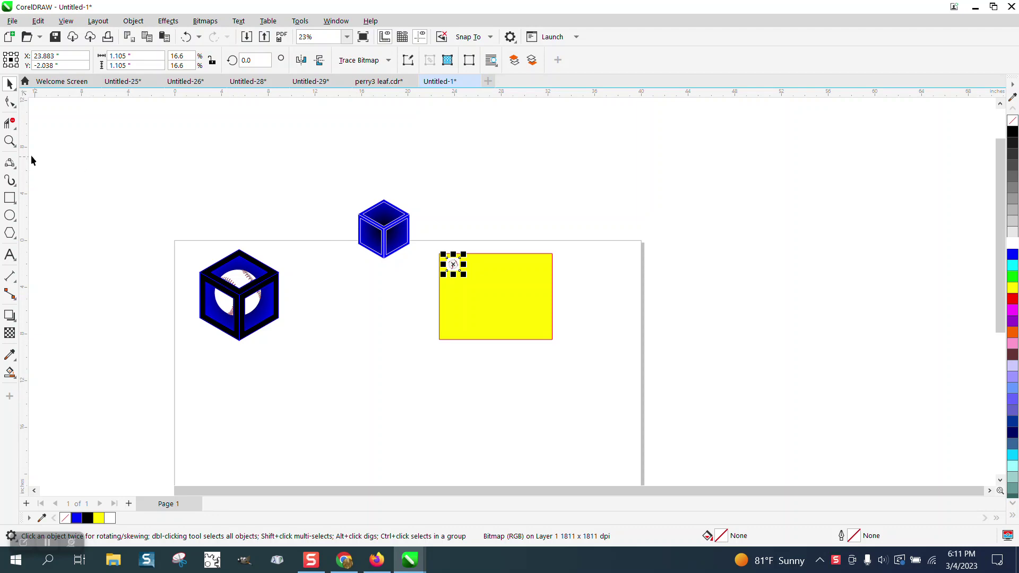
Step: Duplicate the baseball bitmap, placing the copy to its right on the yellow rectangle
click(8, 136)
drag(440, 248, 484, 291)
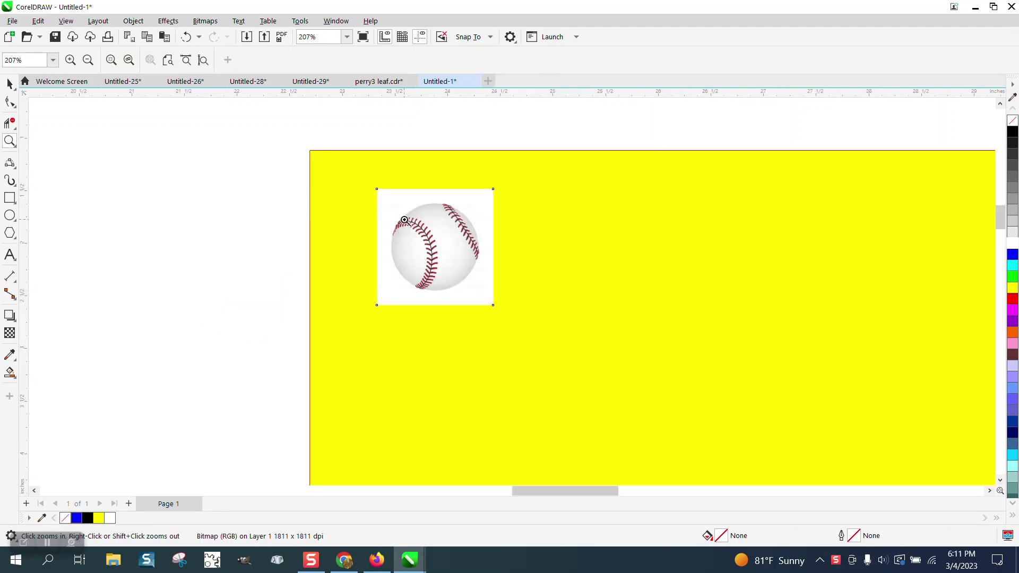
drag(395, 203, 553, 296)
scroll(501, 274, down, 3)
scroll(520, 288, down, 5)
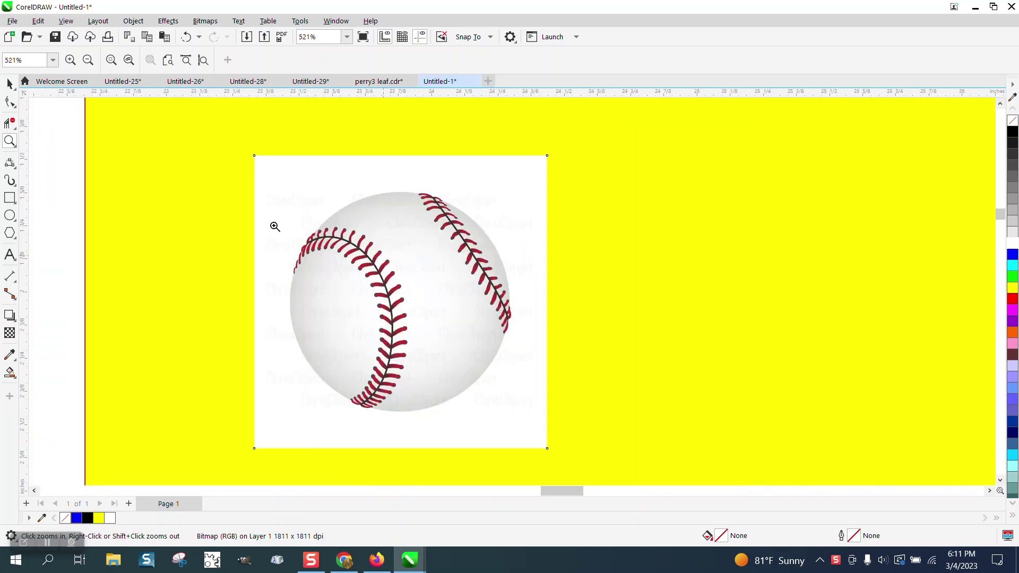
click(9, 84)
click(359, 219)
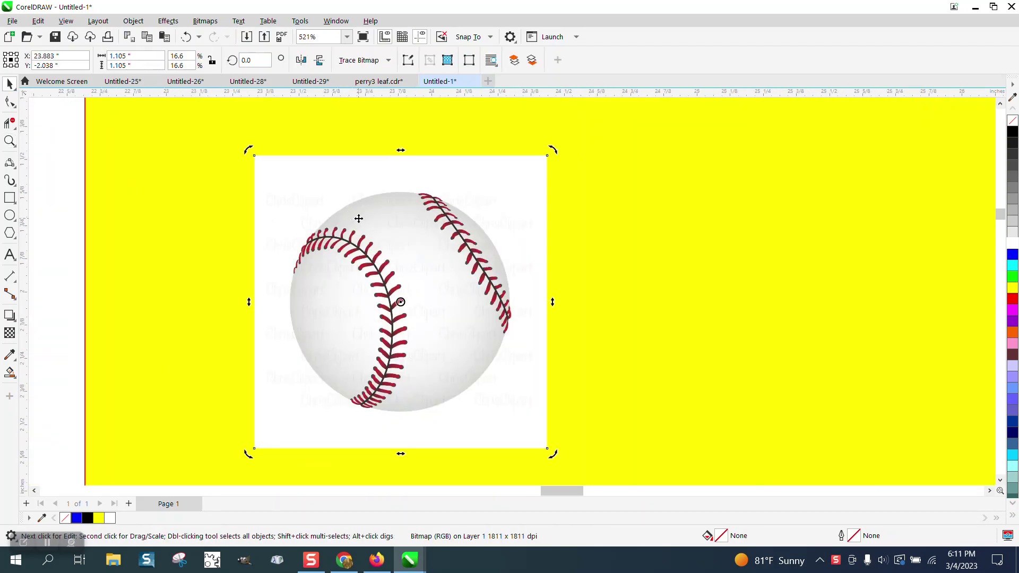
key(ctrl+d)
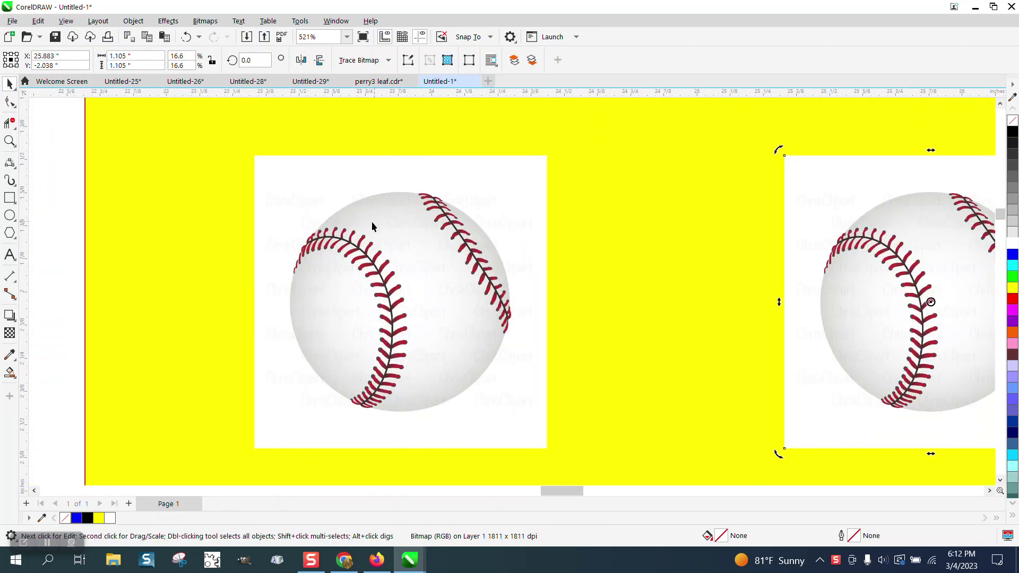
Step: Outline-trace the original baseball bitmap as Clipart, accepting the offered trace settings
click(419, 261)
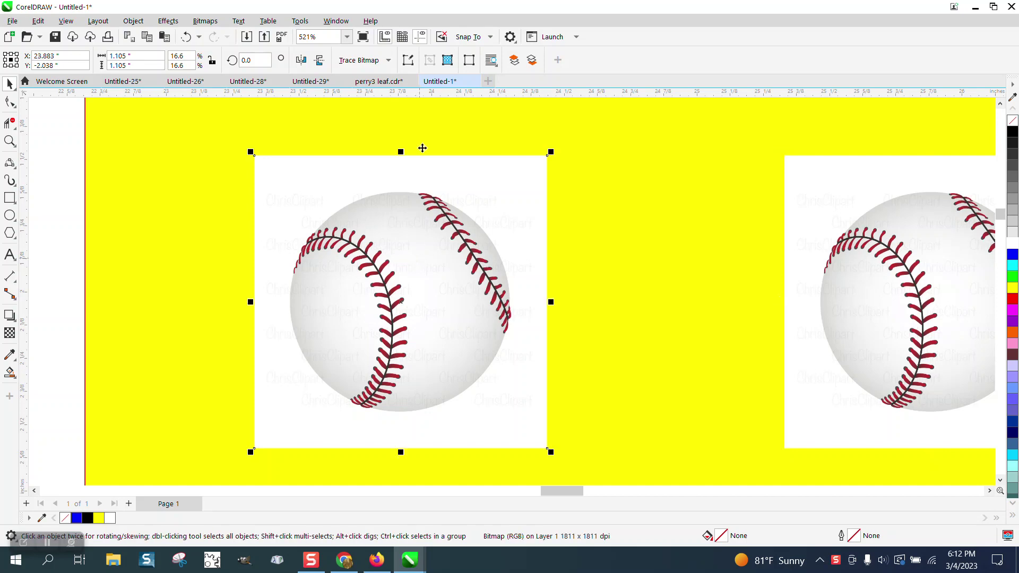
click(389, 61)
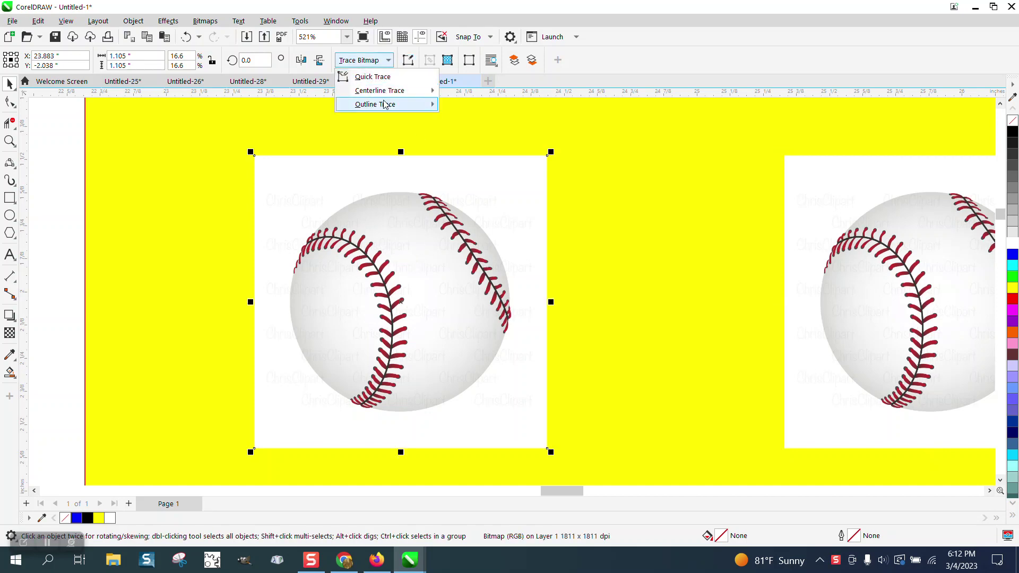
mouse_move(385, 105)
click(473, 147)
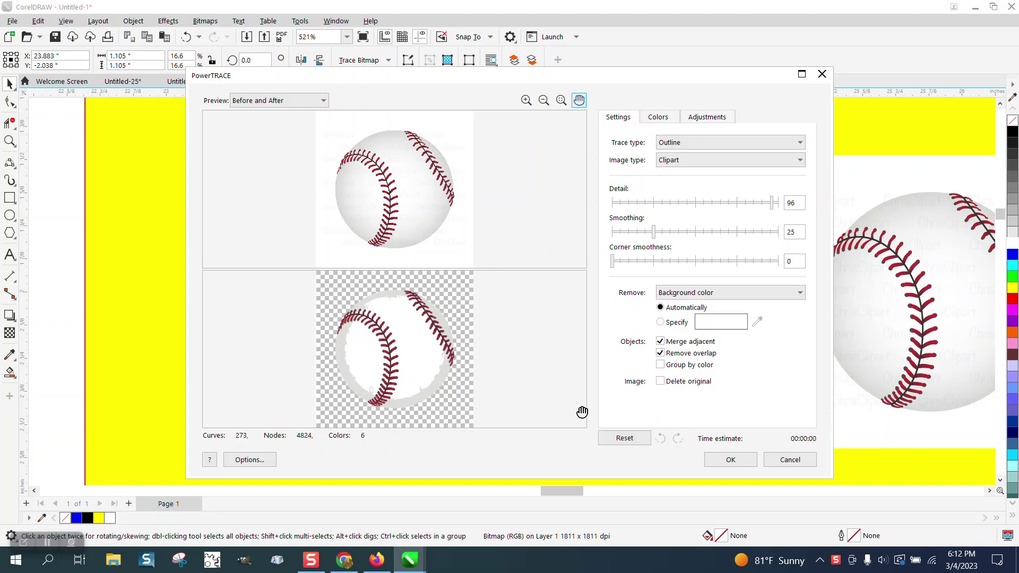
click(728, 460)
scroll(563, 308, down, 3)
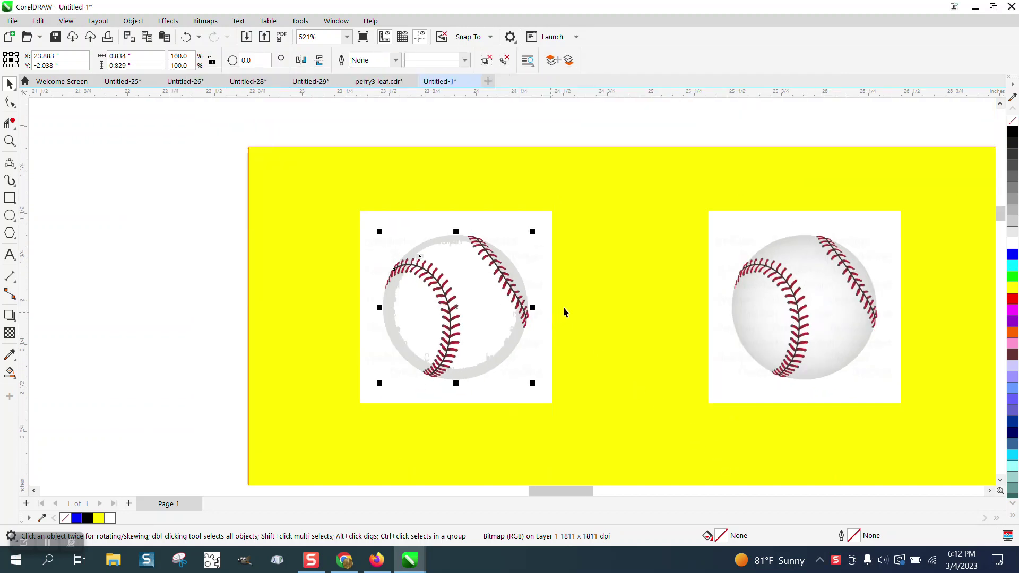
Step: Nudge the bitmap copy 2 inches right, and nudge the traced baseball 2 inches right off the original bitmap
click(779, 295)
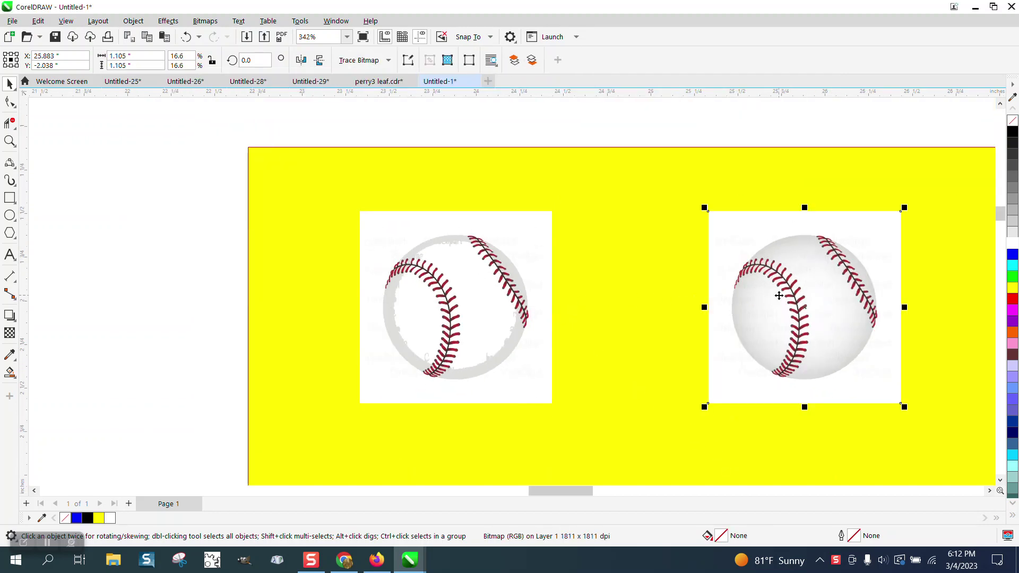
key(Right)
click(494, 311)
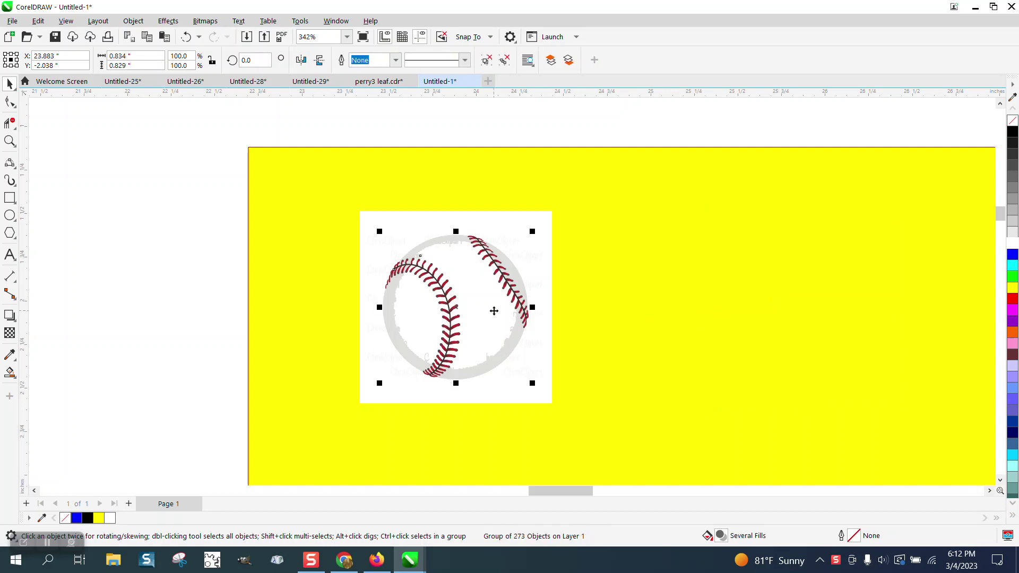
key(Right)
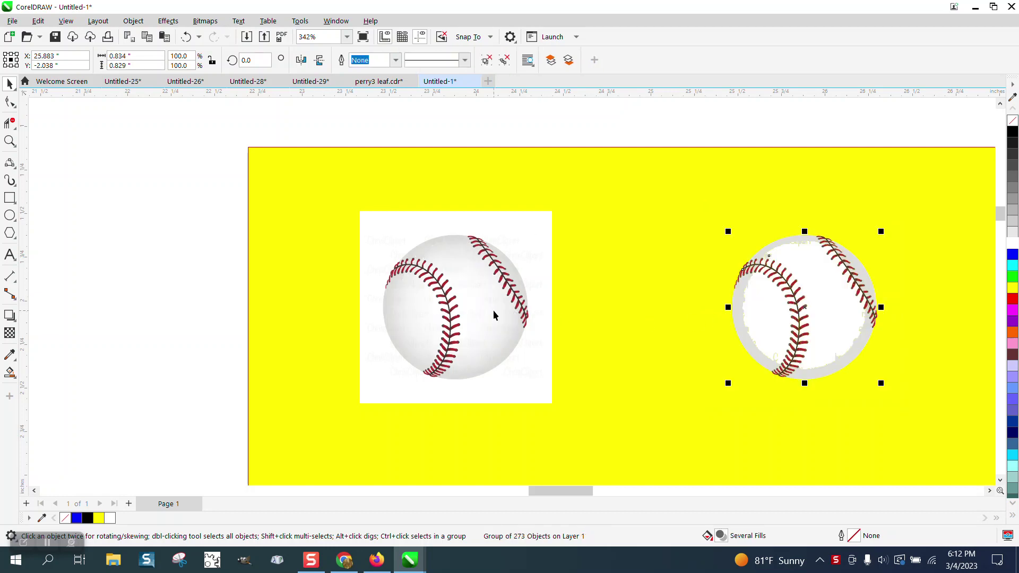
Step: Draw a rectangle about 1.21 by 1.11 inches around the traced baseball
click(675, 280)
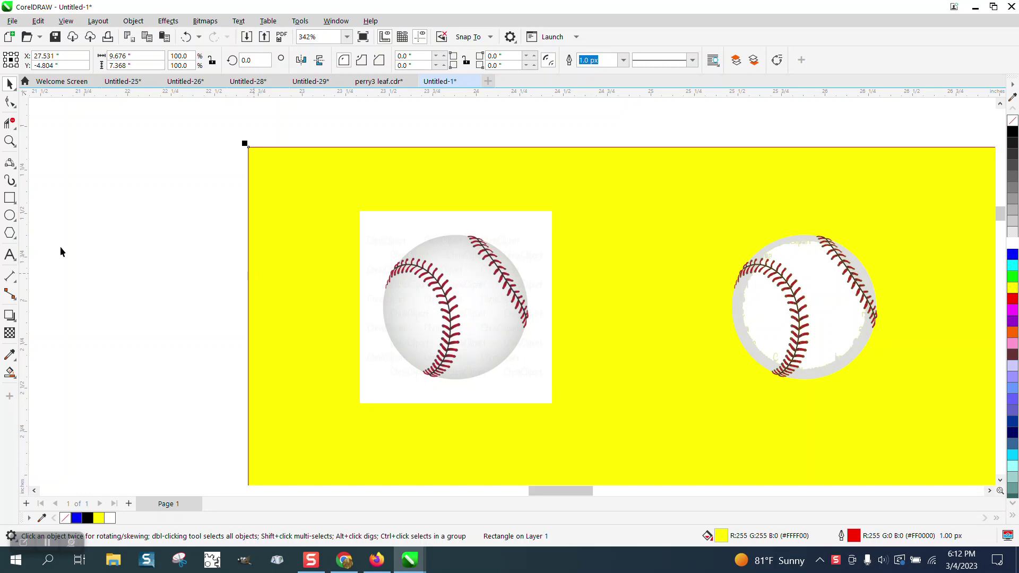
click(10, 215)
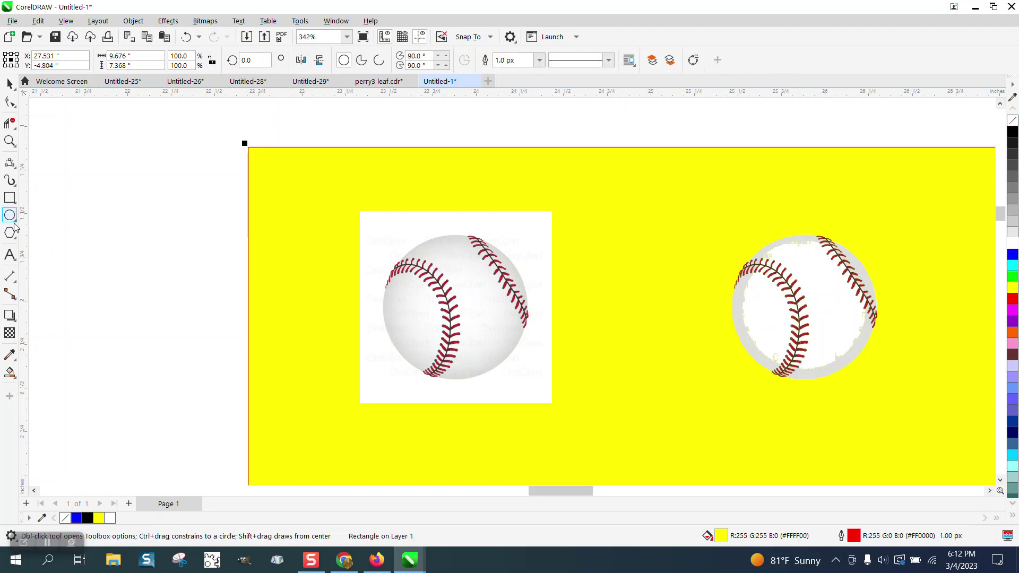
mouse_move(706, 215)
mouse_down()
mouse_move(825, 337)
mouse_move(918, 407)
mouse_up()
Step: Smart Fill the area between the rectangle and the traced baseball with blue and nudge the filled shape 2 inches up
click(9, 372)
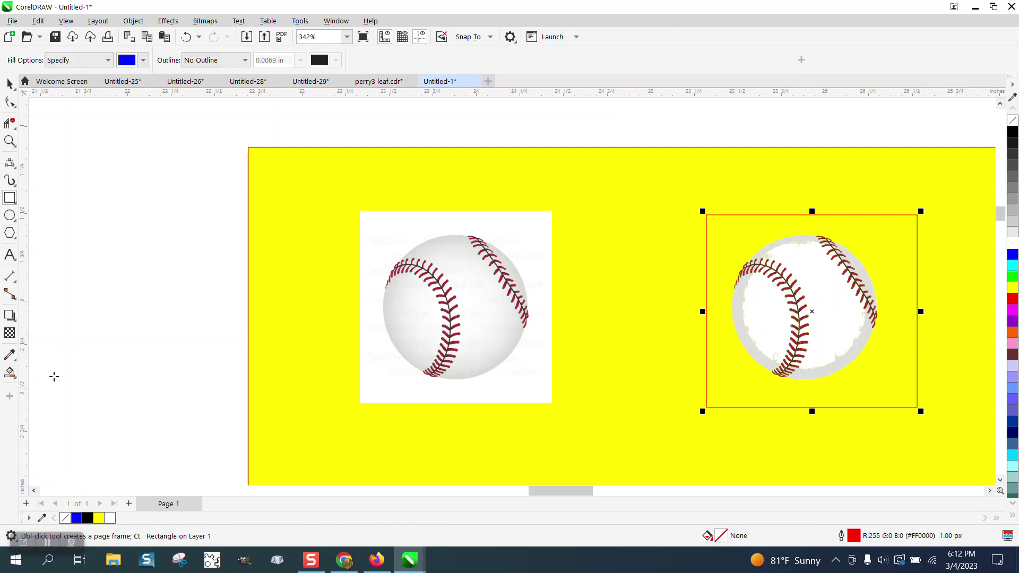
click(729, 382)
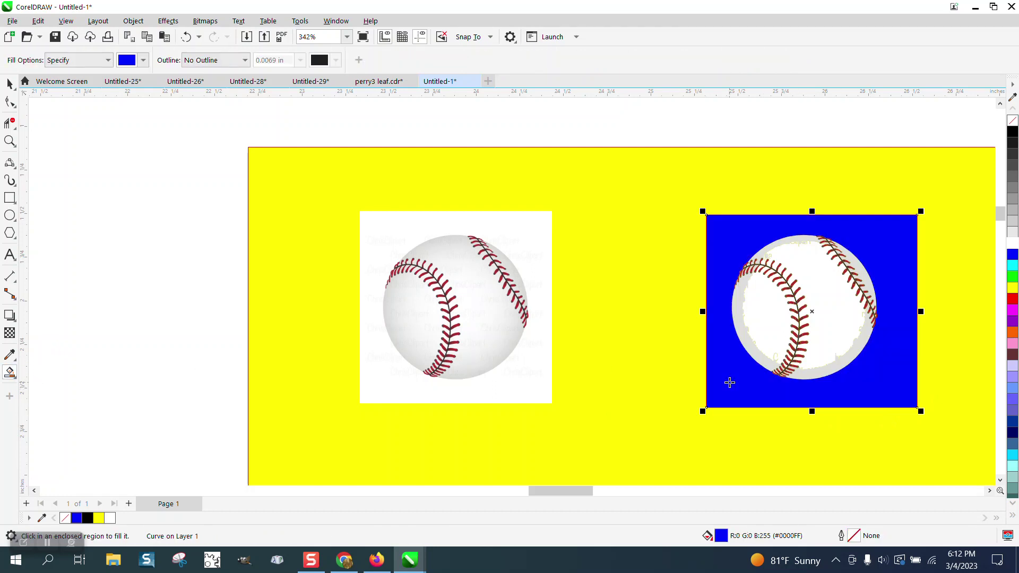
scroll(728, 382, down, 3)
key(Up)
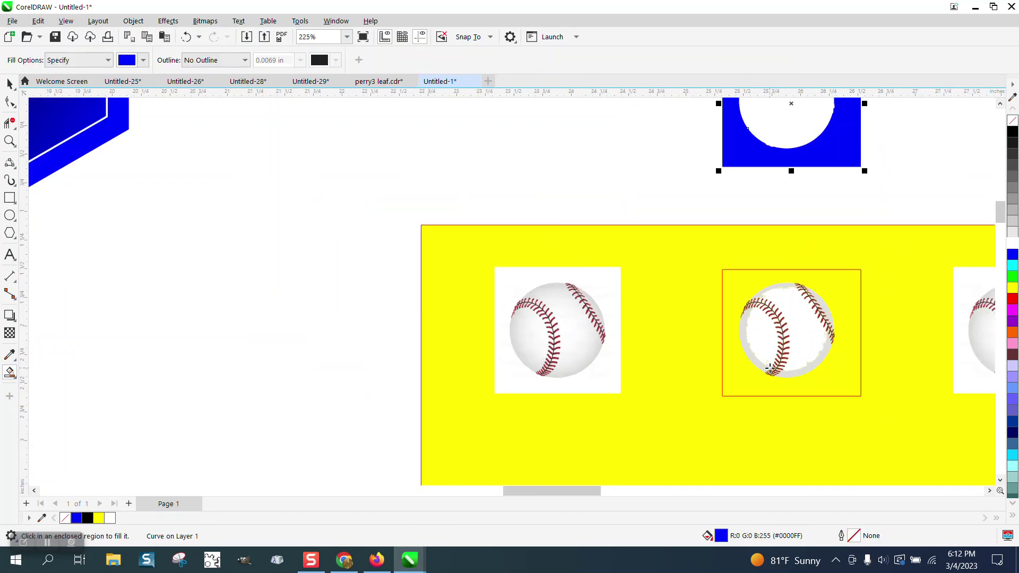
Step: Smart Fill the circular hole of the blue shape with blue and place the disc 2 inches to its left
scroll(793, 359, down, 1)
click(805, 189)
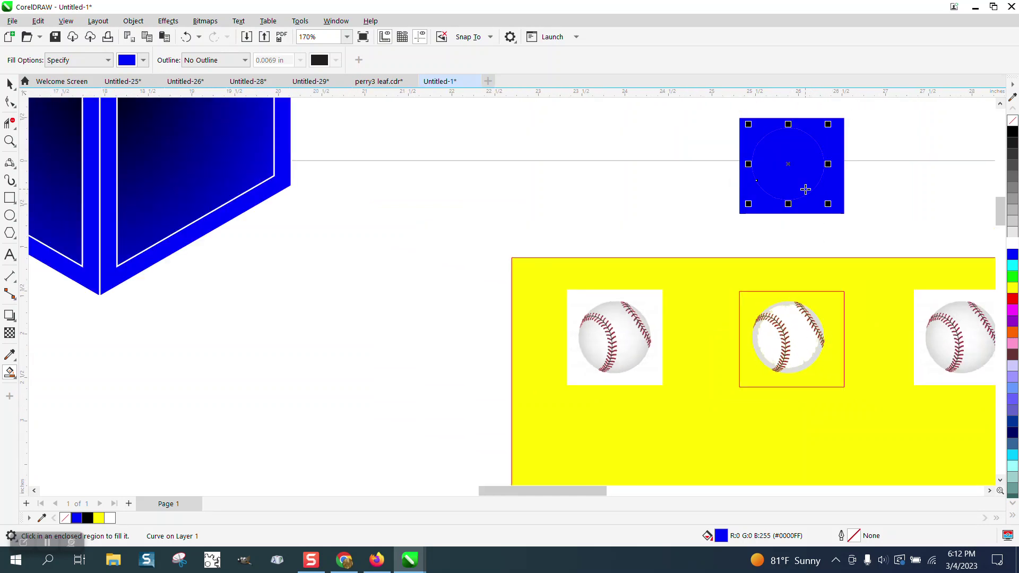
key(Left)
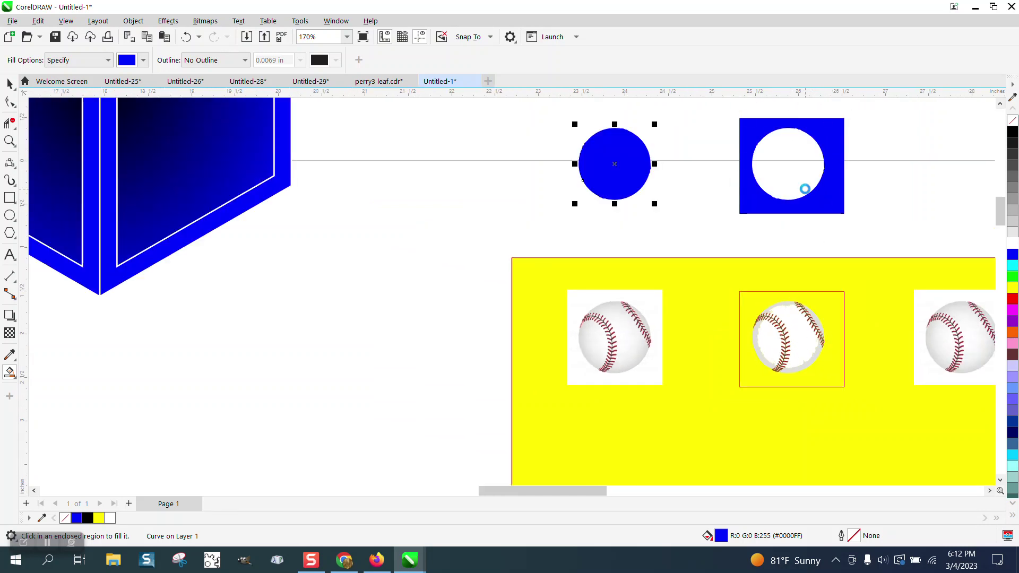
key(ctrl+z)
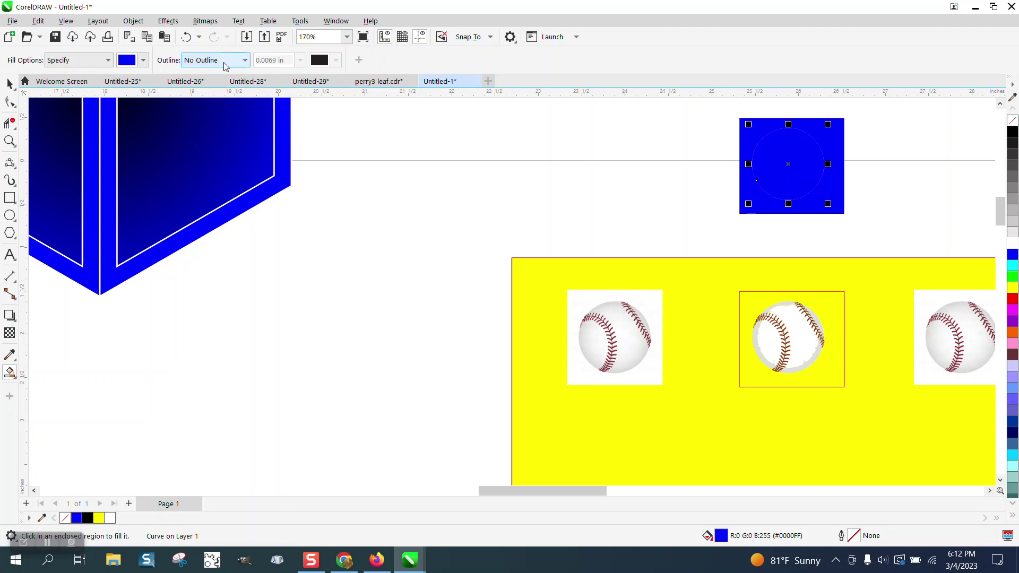
click(186, 39)
Step: Delete the red outlined rectangle around the traced baseball
click(10, 84)
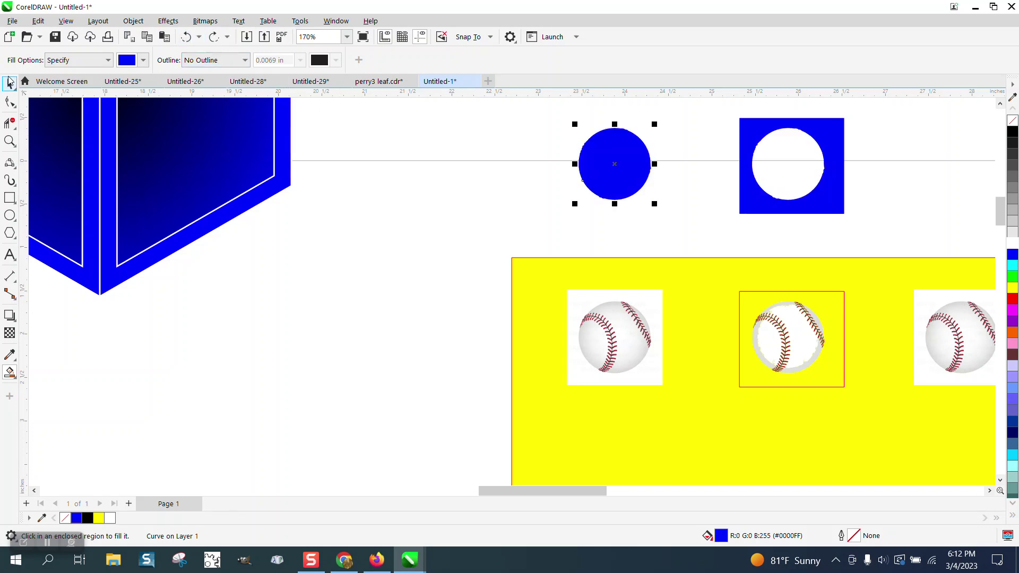
click(11, 141)
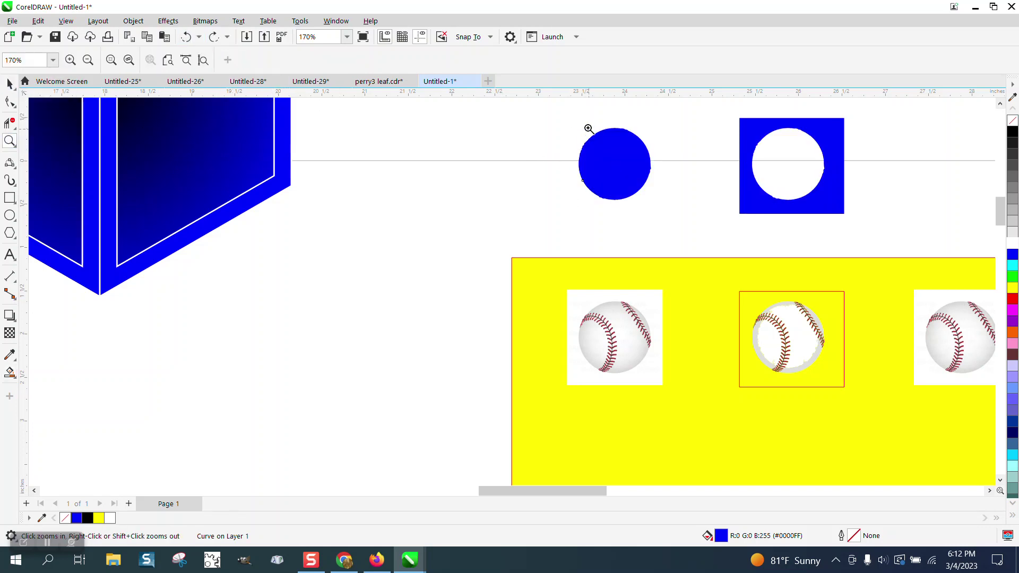
drag(588, 129, 605, 166)
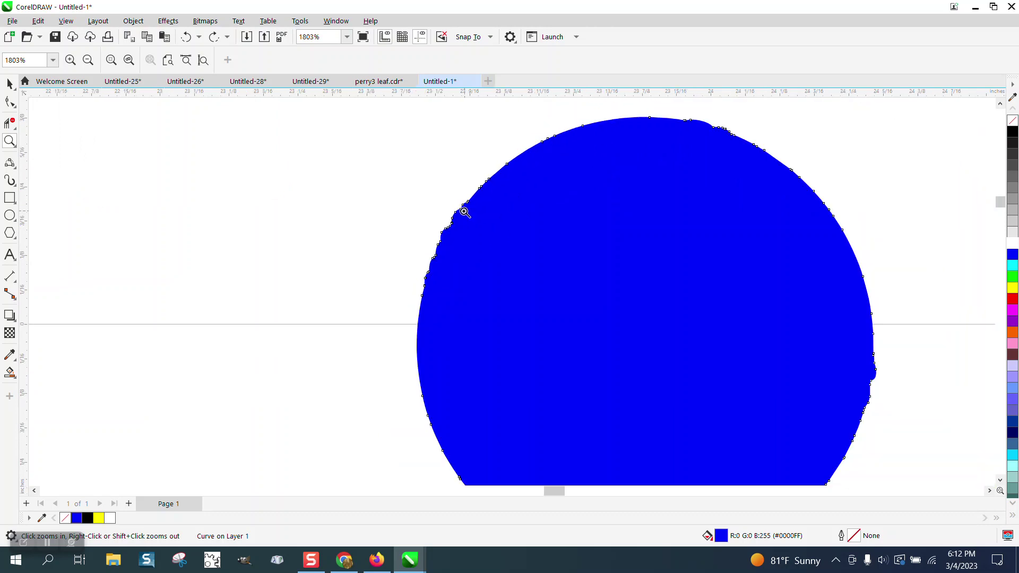
scroll(464, 212, down, 2)
click(10, 84)
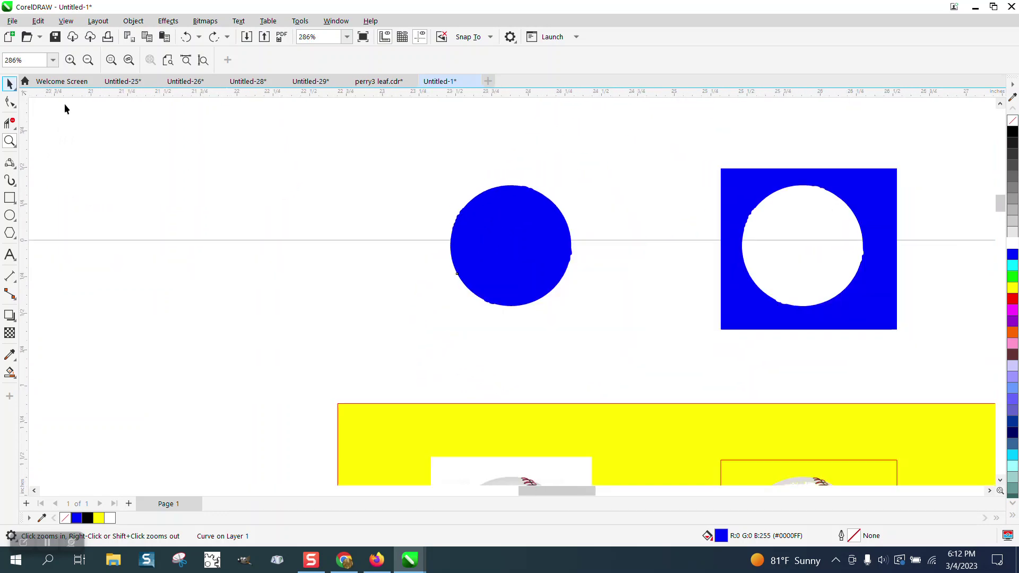
scroll(317, 222, down, 1)
click(570, 367)
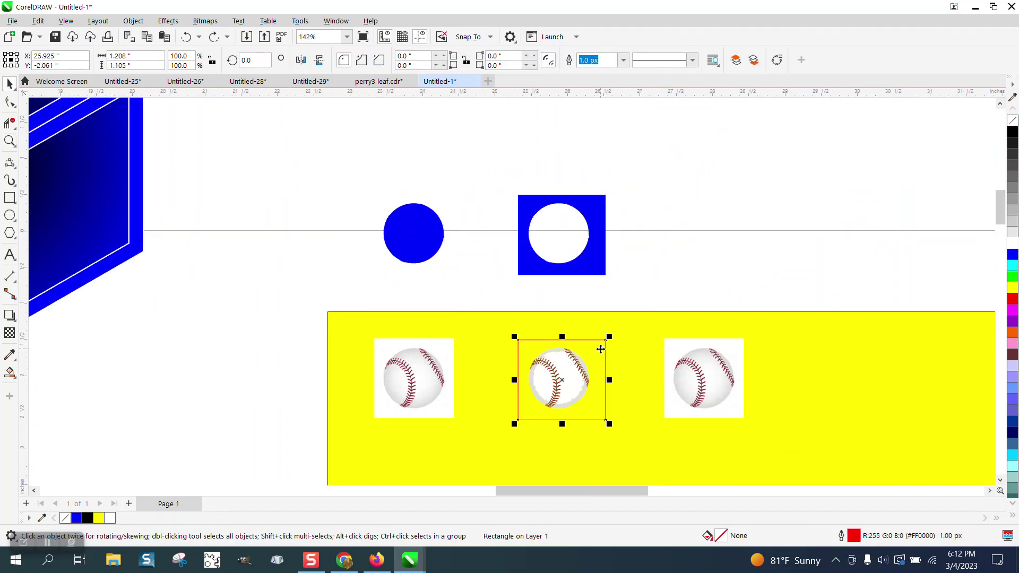
key(Escape)
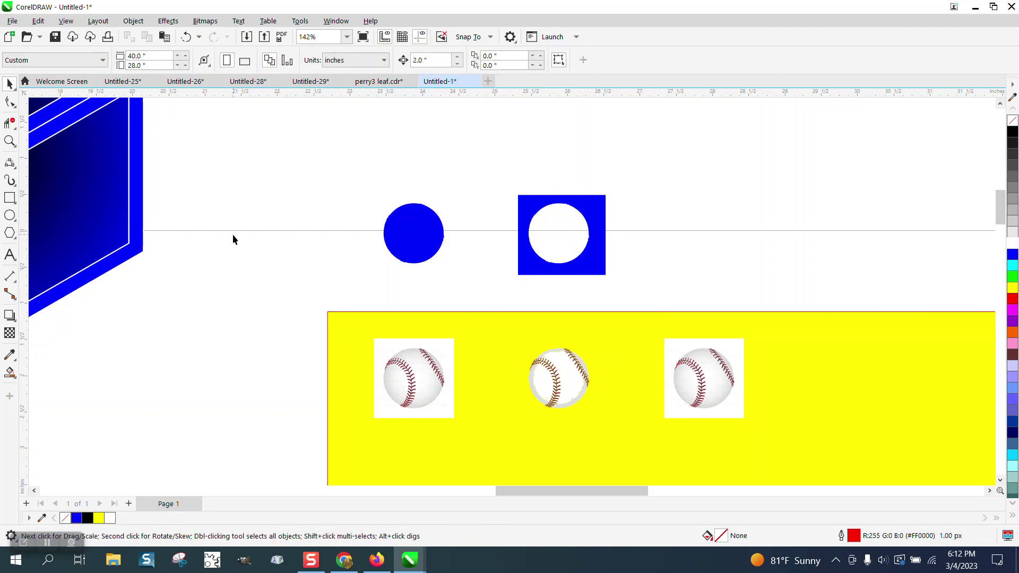
Step: Ungroup the traced baseball into its separate curves
click(10, 141)
drag(502, 338, 661, 448)
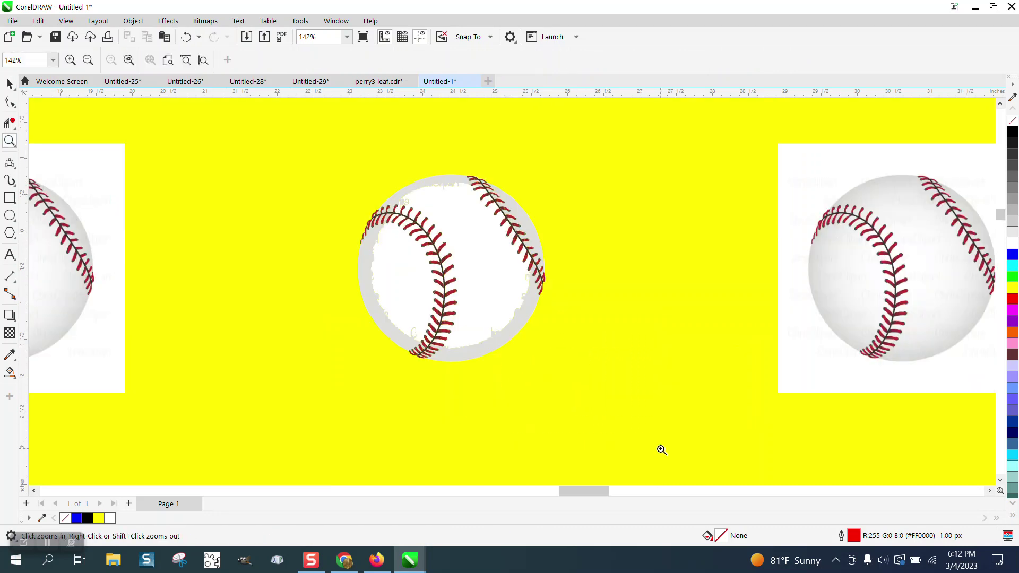
click(10, 84)
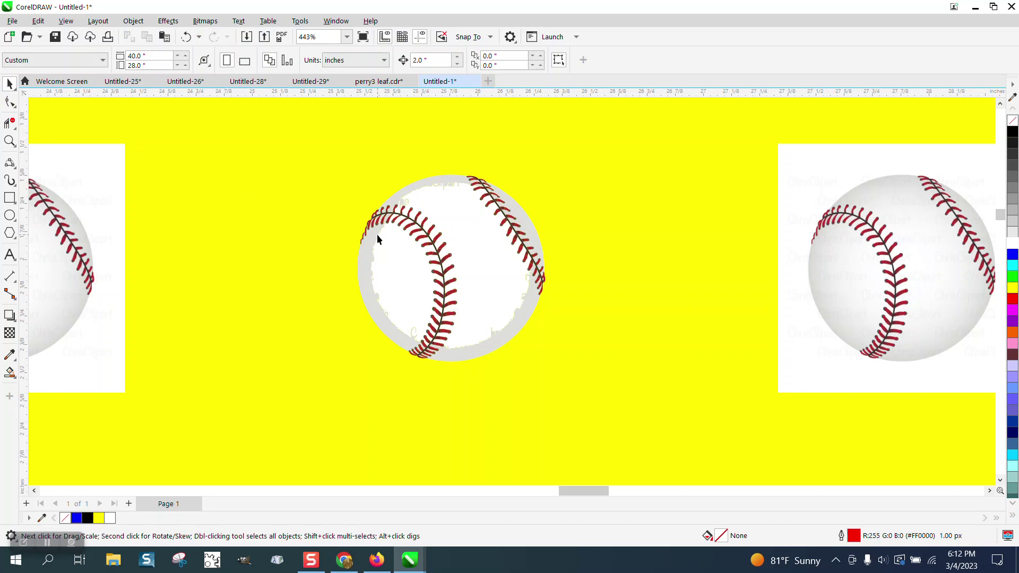
click(455, 247)
click(133, 21)
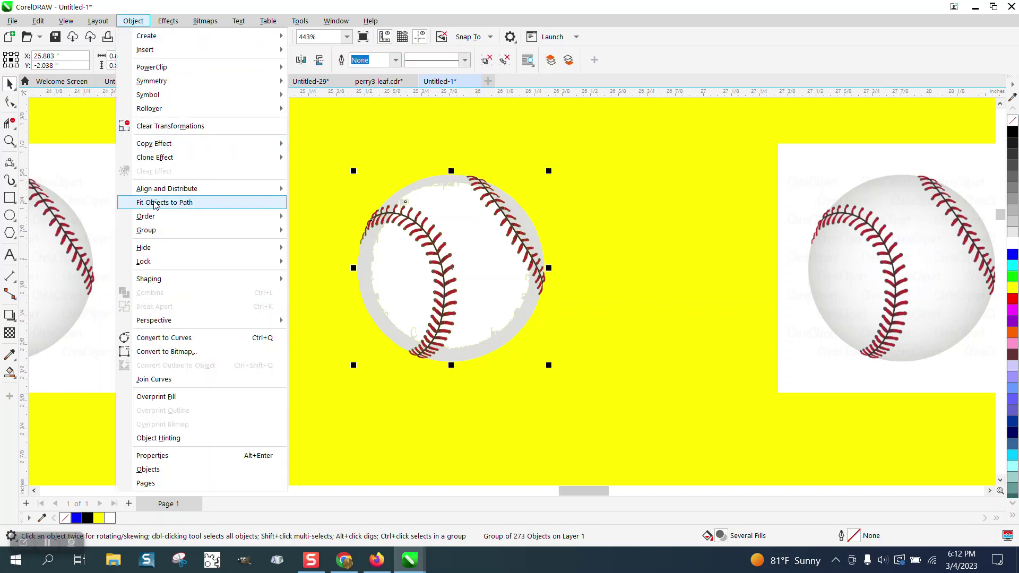
mouse_move(154, 230)
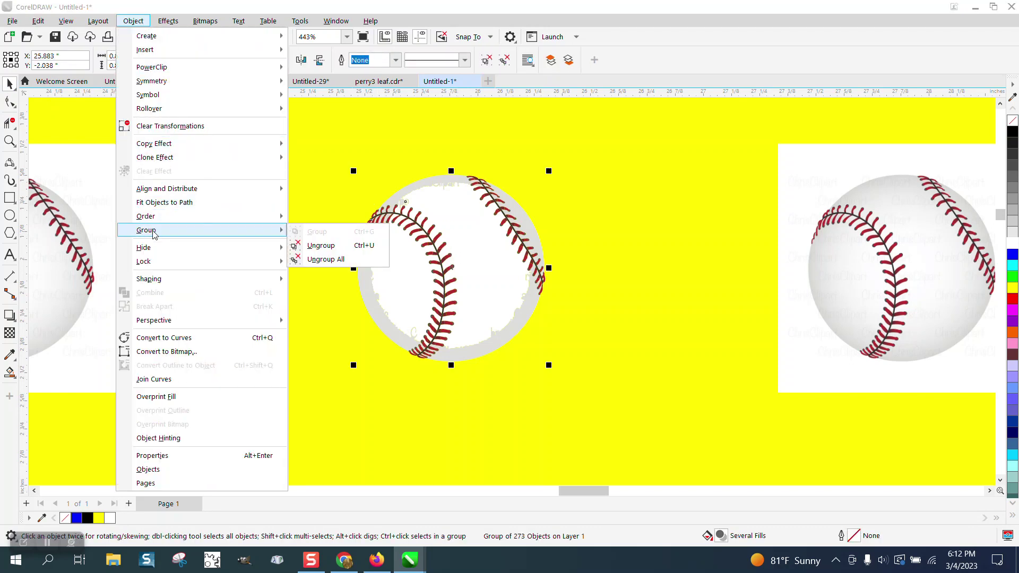
click(319, 245)
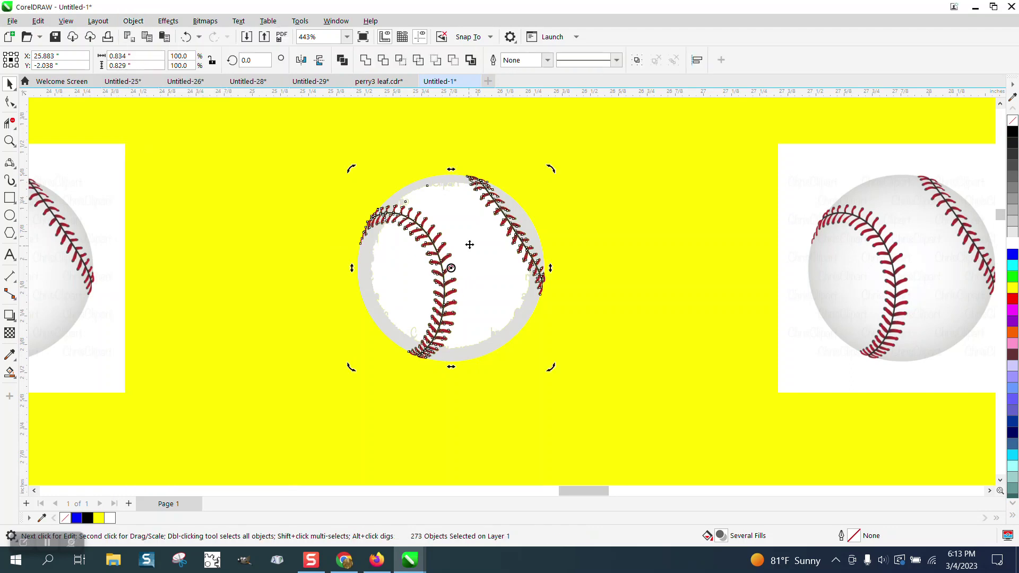
key(Delete)
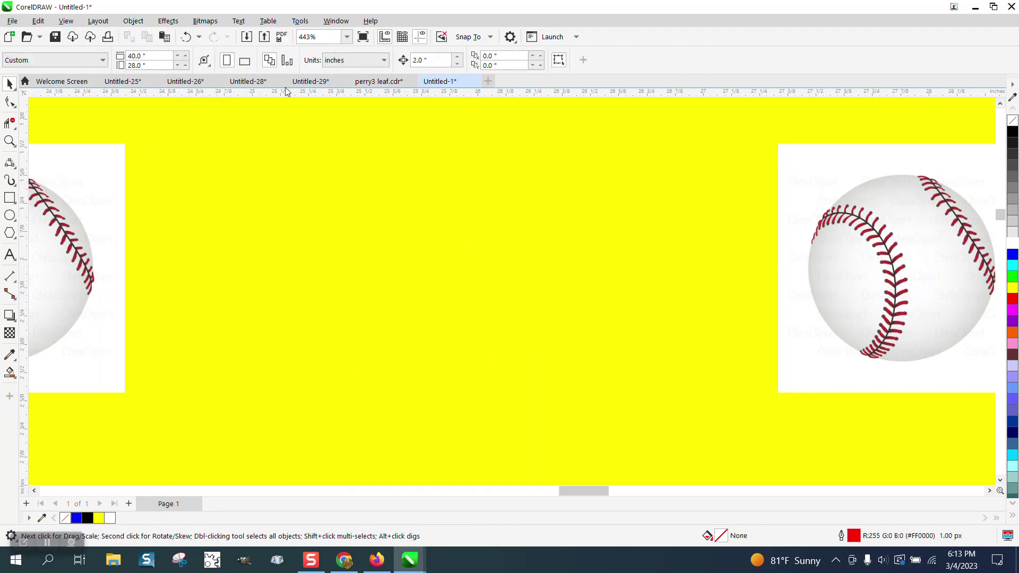
click(186, 36)
click(134, 20)
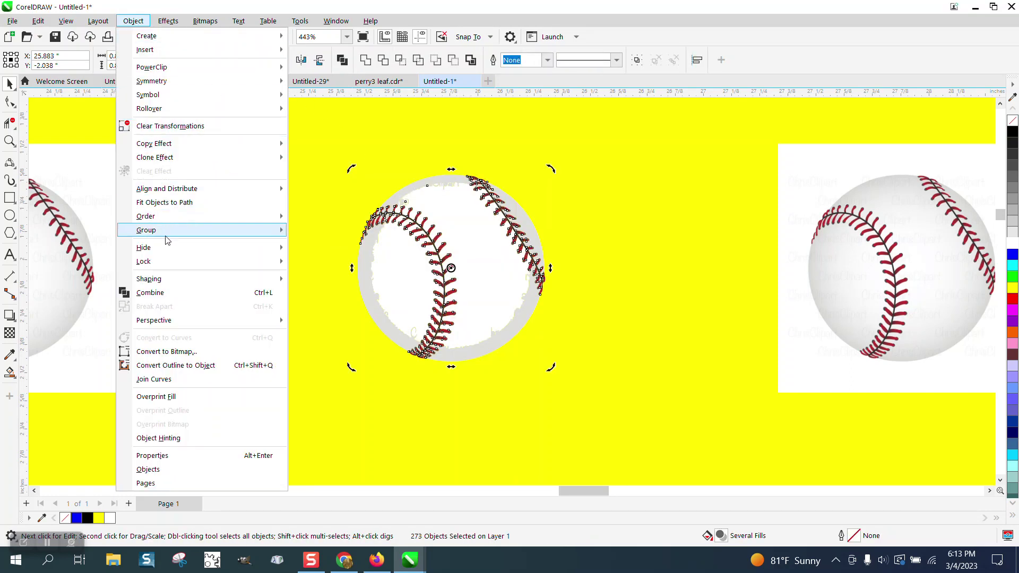
Step: Delete the white areas on both sides of the curved seam inside the traced baseball
mouse_move(176, 232)
click(460, 207)
click(462, 208)
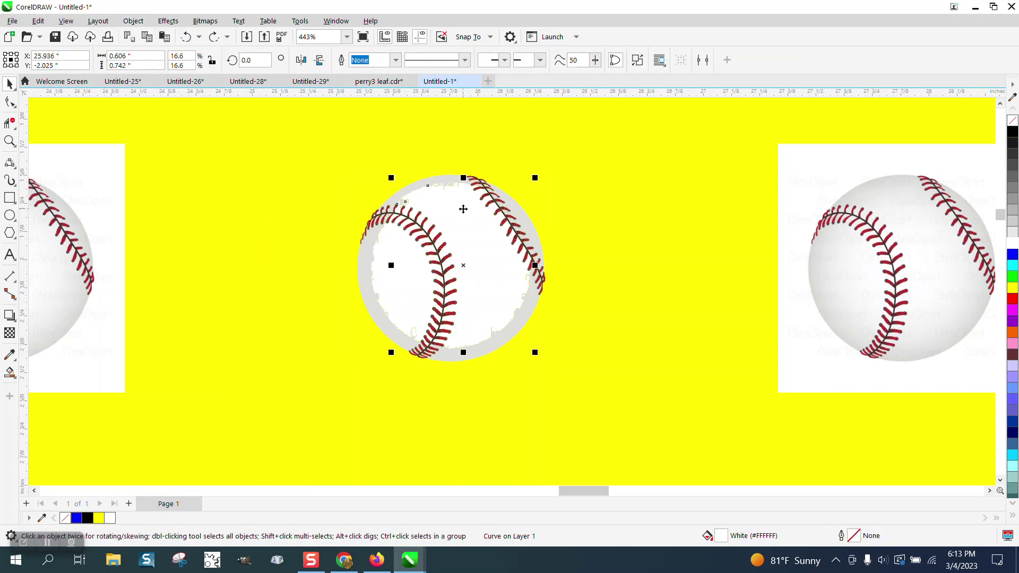
key(Delete)
click(414, 252)
key(Delete)
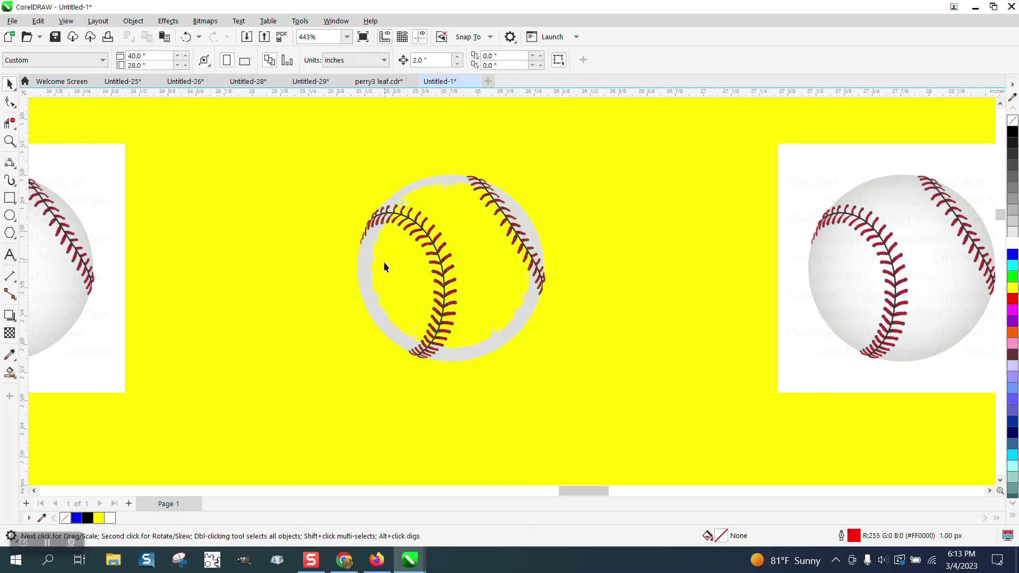
Step: Delete the remaining grey shading pieces around the rim of the traced baseball so only the stitching remains
click(369, 265)
key(Delete)
click(431, 182)
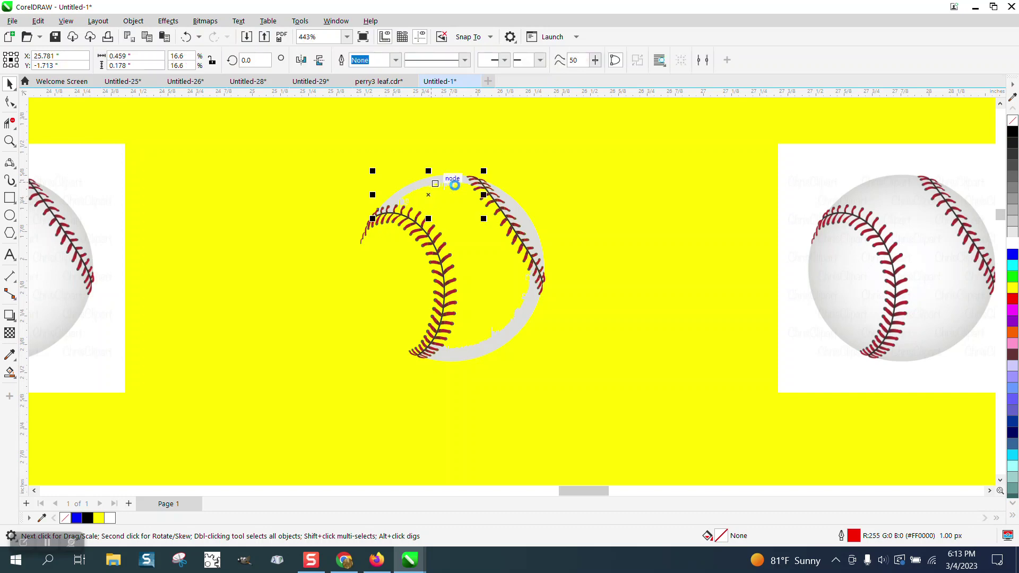
key(Delete)
click(518, 324)
key(Delete)
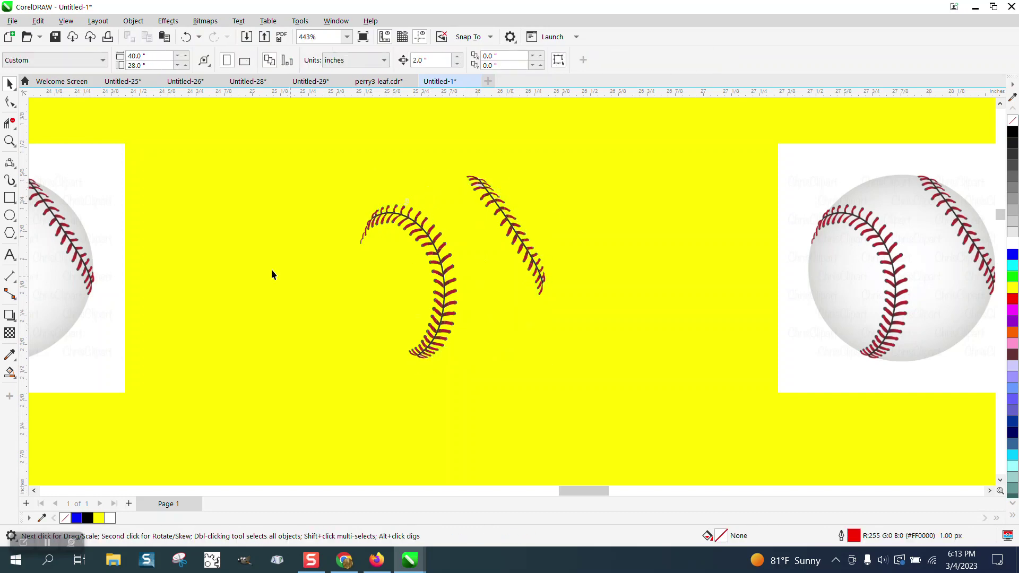
Step: Delete the stray grey letter "a" and the small grey speck above the curved seam's stitching
click(10, 141)
drag(369, 199, 414, 246)
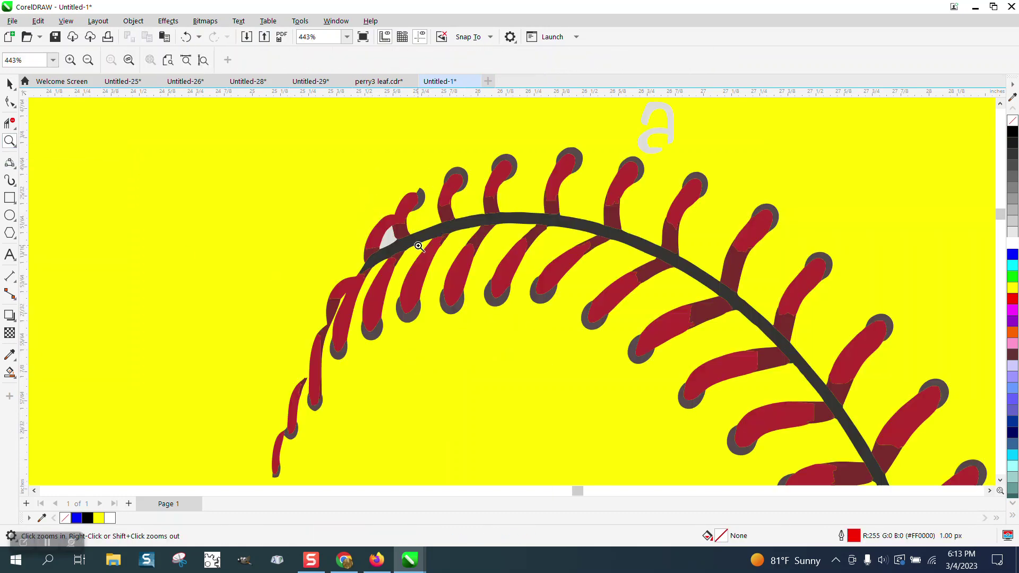
click(12, 87)
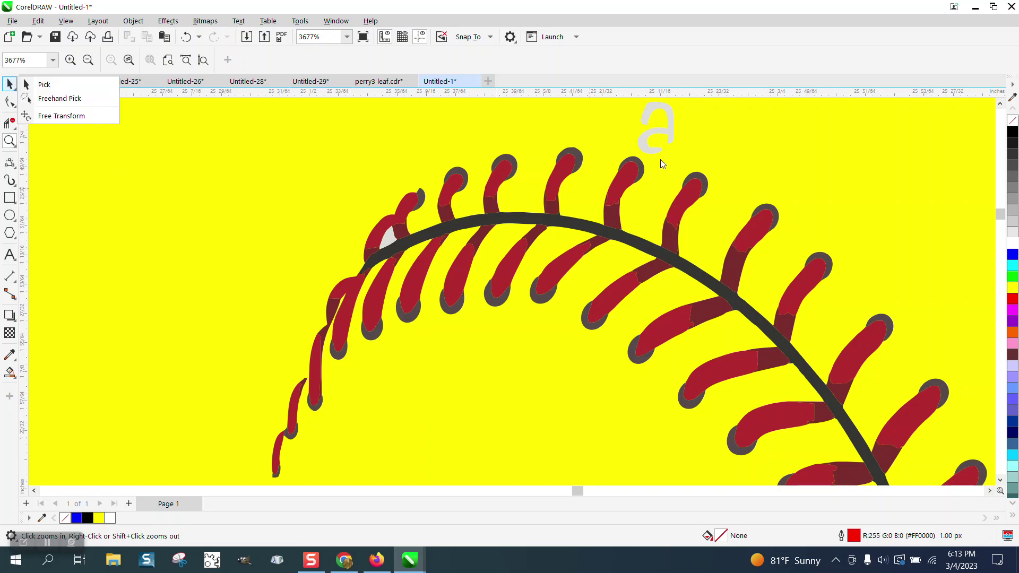
click(667, 140)
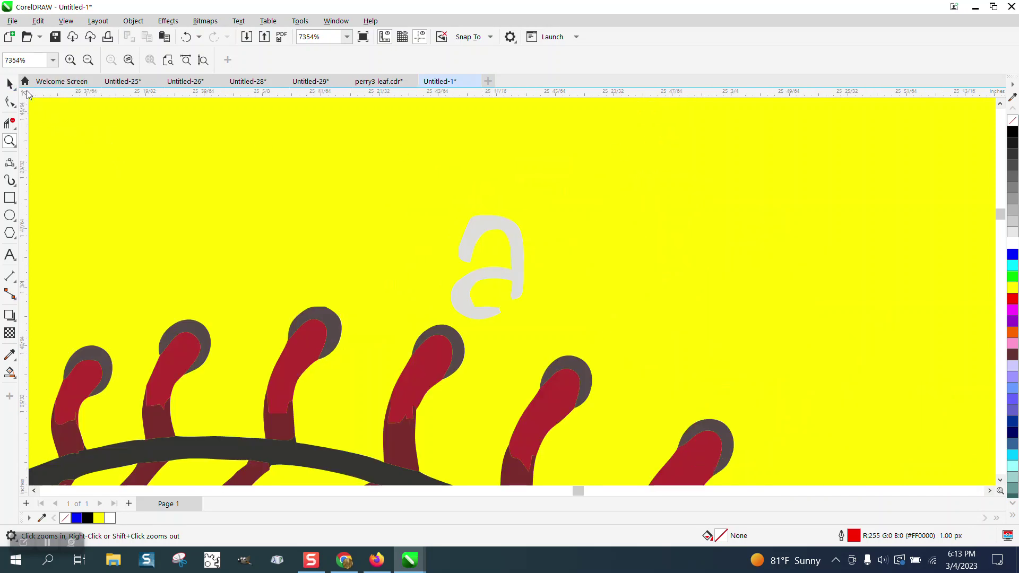
click(10, 84)
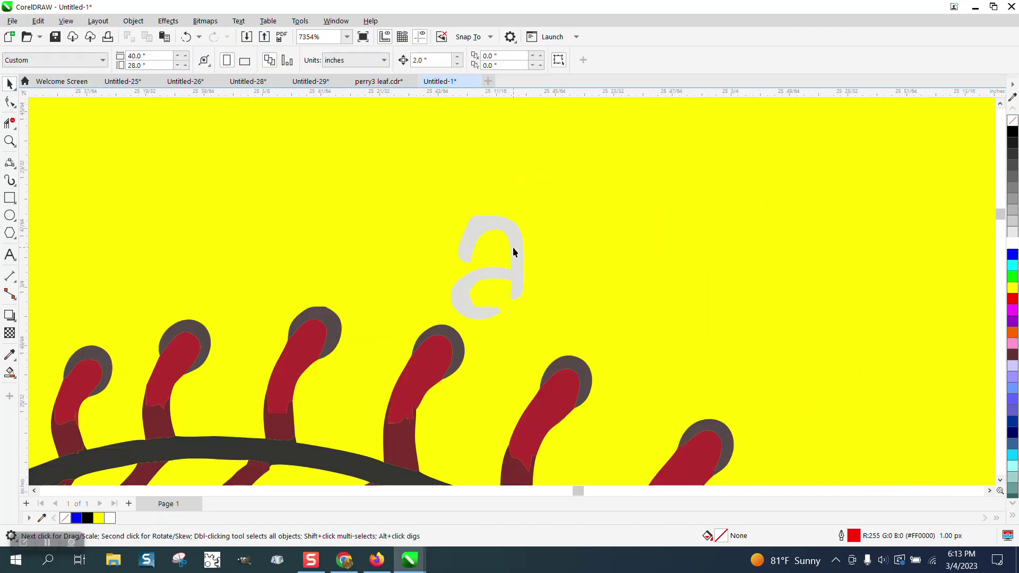
click(514, 248)
key(Delete)
scroll(498, 253, down, 1)
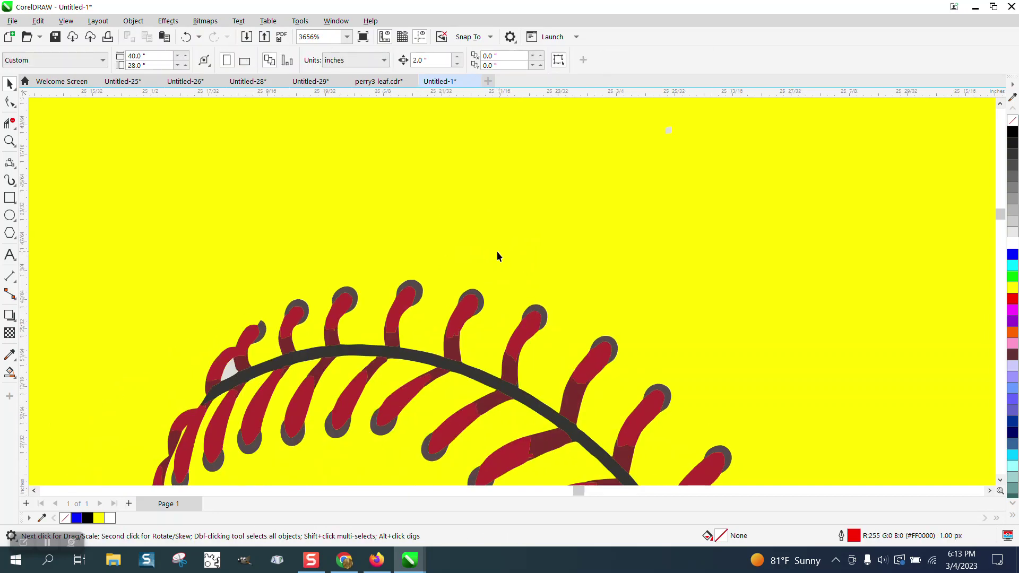
scroll(281, 270, down, 1)
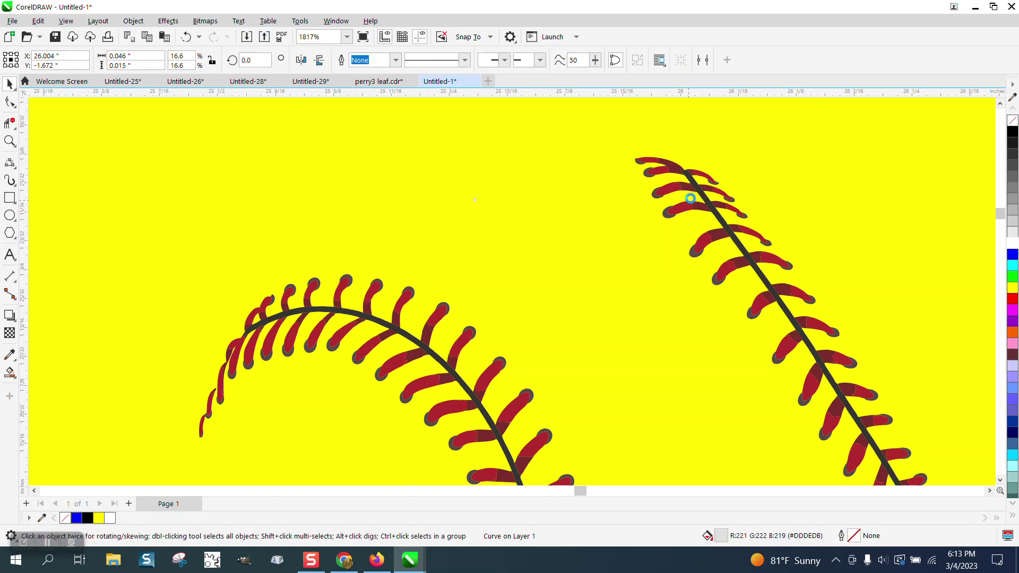
scroll(552, 194, down, 2)
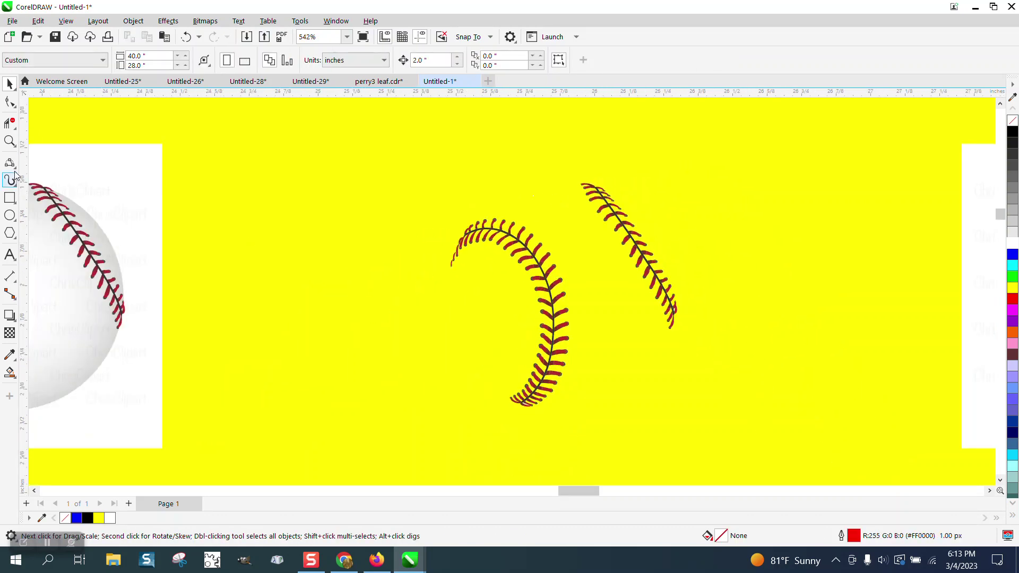
Step: Delete the light grey sliver between the stitches at the lower end of the straighter seam
click(10, 141)
drag(646, 277, 708, 341)
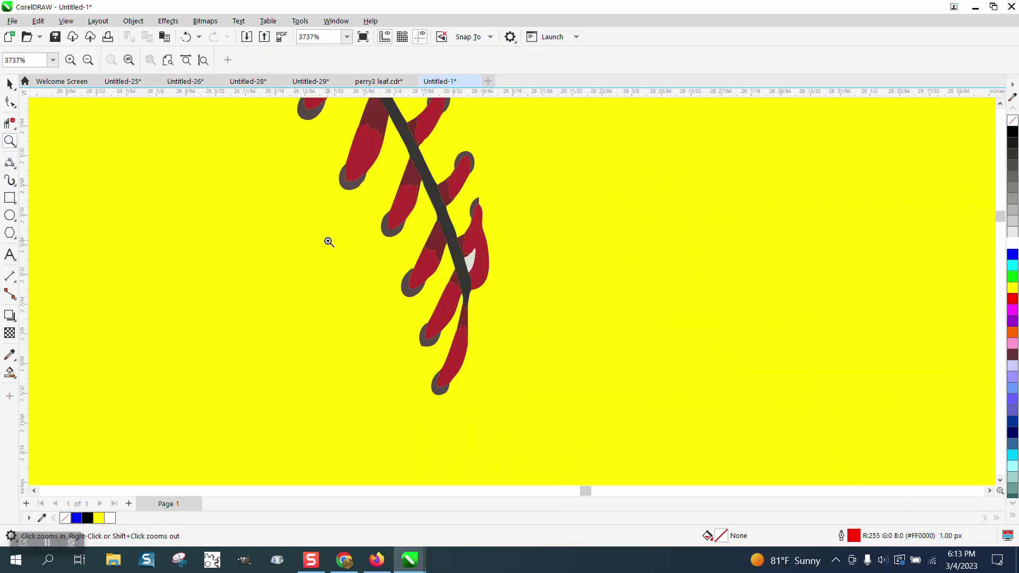
click(10, 83)
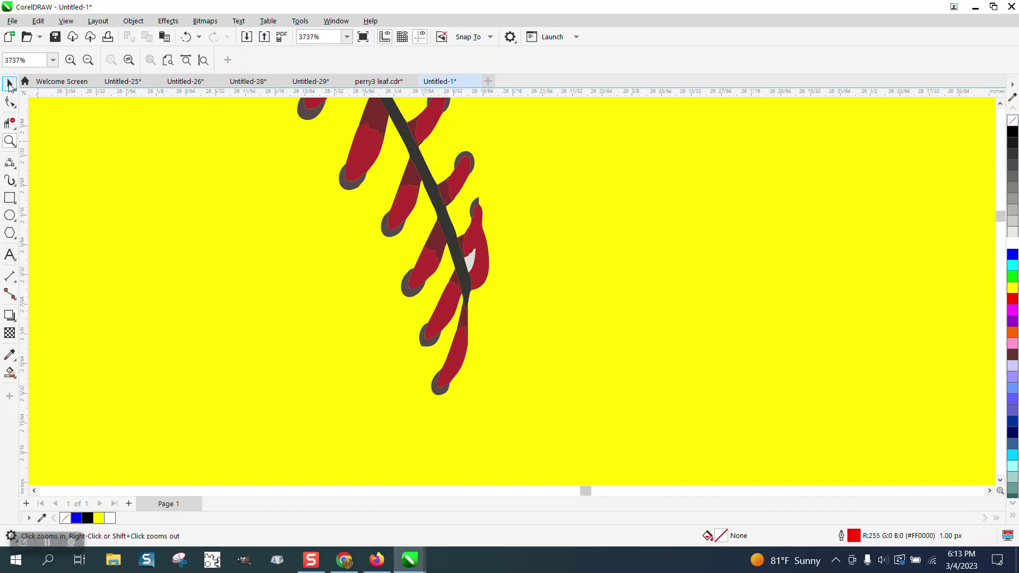
click(469, 261)
key(Delete)
scroll(489, 262, down, 3)
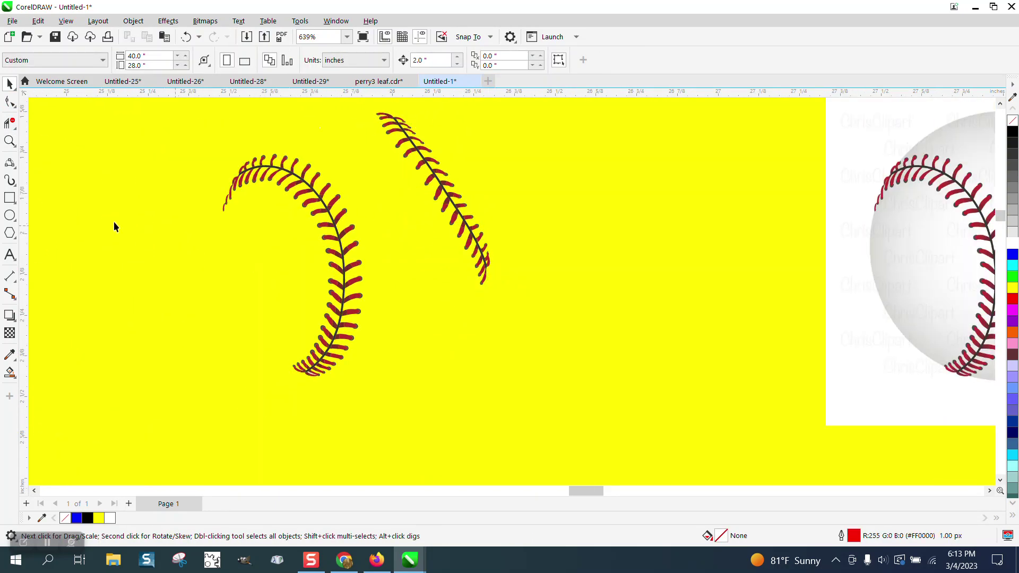
Step: Group all the traced stitching curves of both seams into one object
click(9, 140)
drag(263, 278, 448, 386)
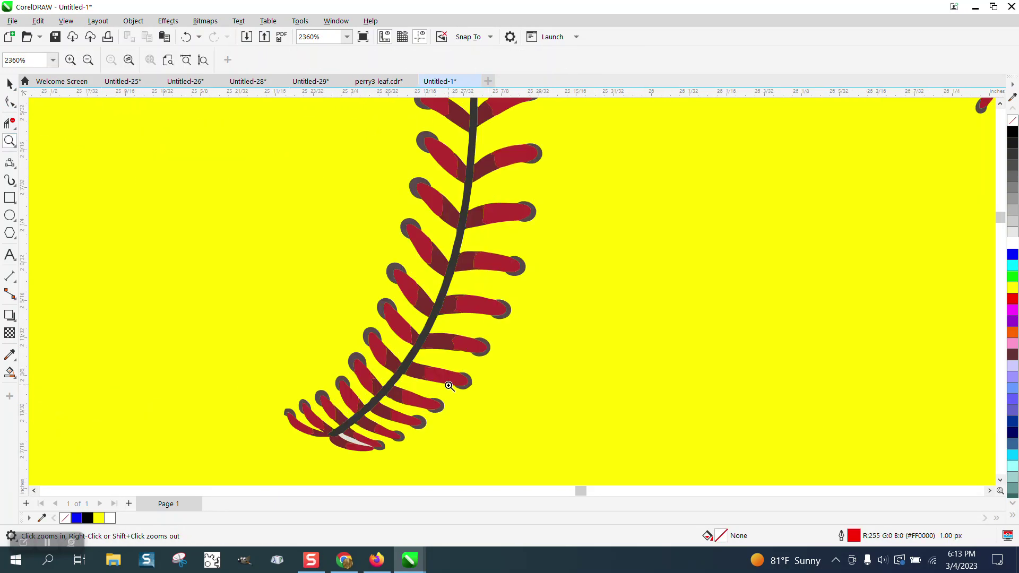
click(10, 84)
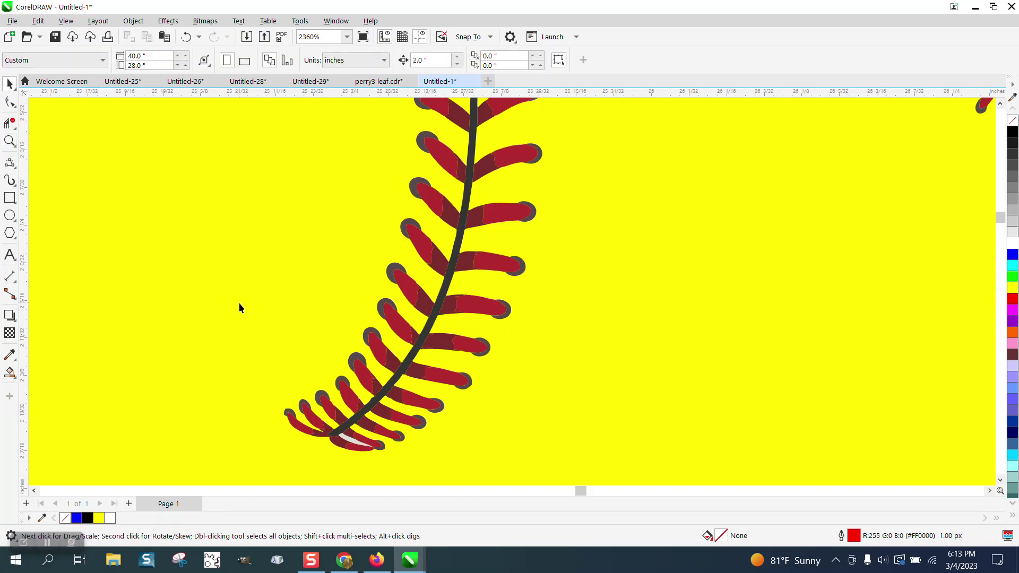
scroll(353, 445, down, 4)
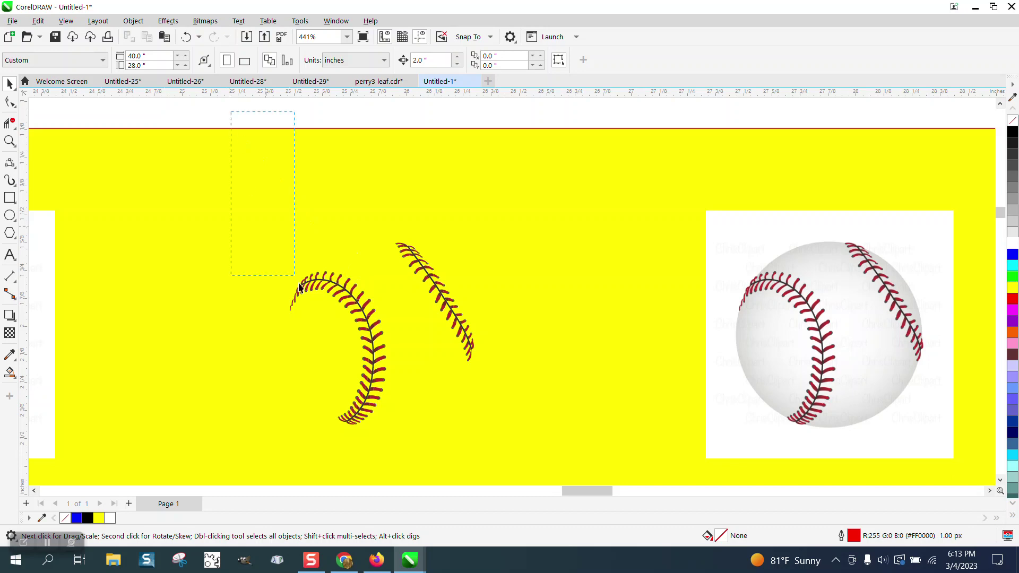
drag(299, 287, 572, 451)
key(ctrl+g)
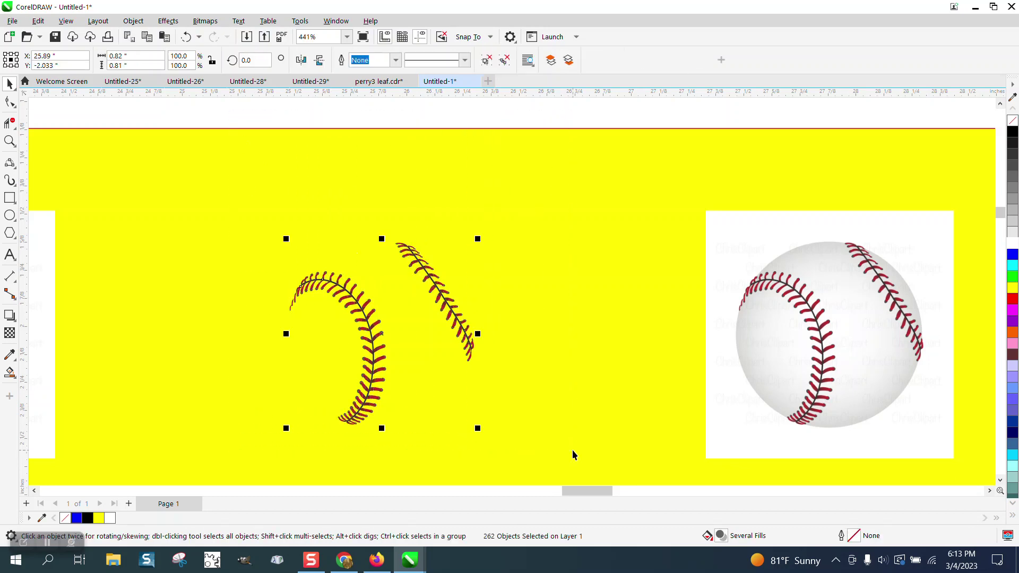
Step: Move the blue disc 2 inches right and 2 inches down over the stitching, and fill it white
scroll(571, 450, down, 1)
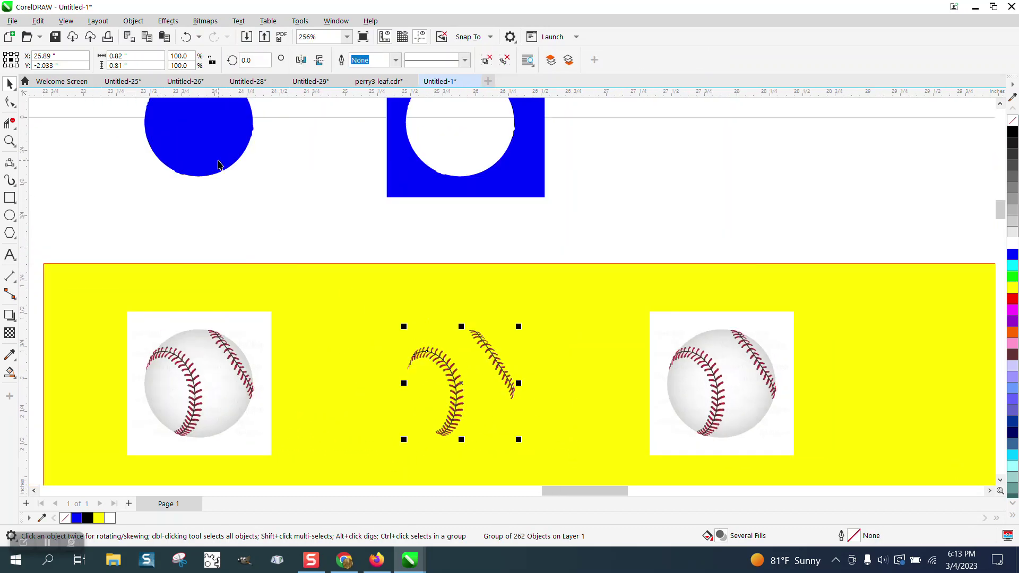
click(223, 161)
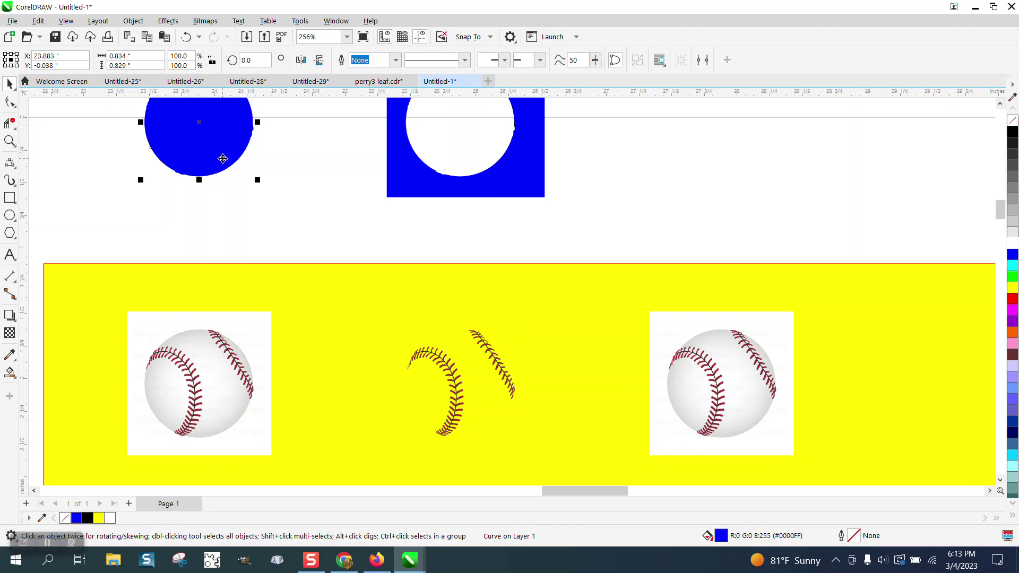
key(Right)
key(Down)
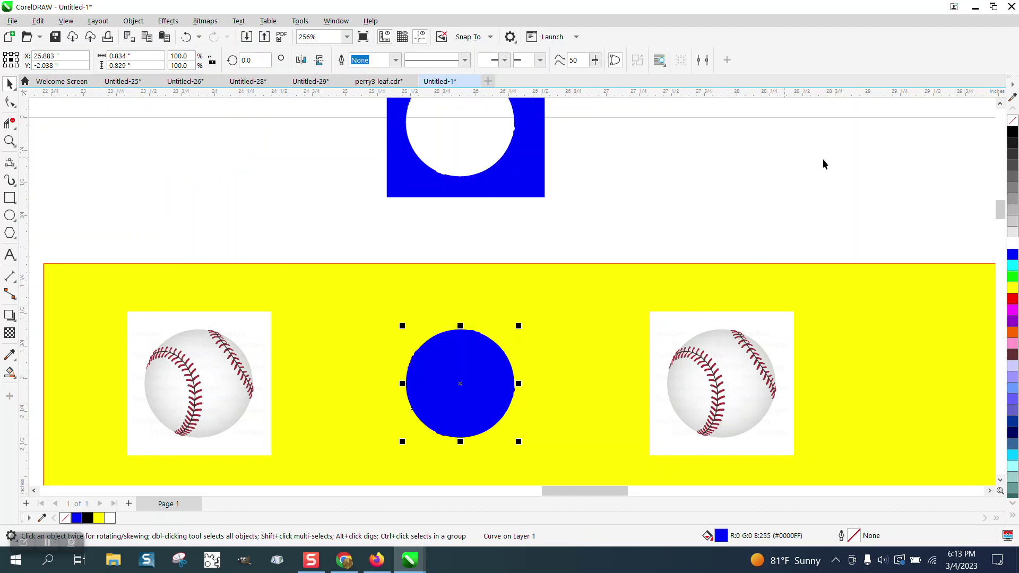
click(1012, 244)
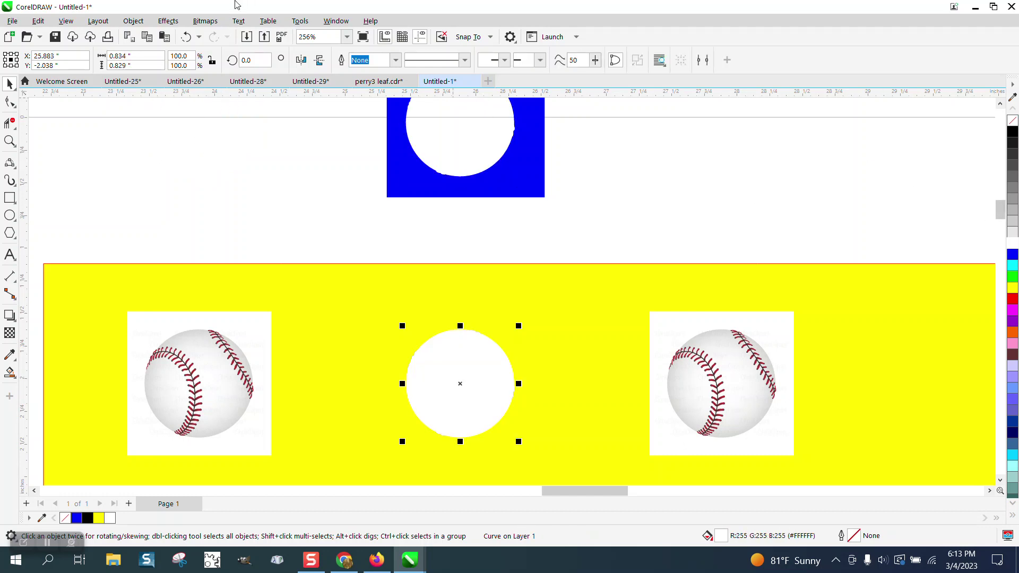
Step: Send the white disc behind all other objects and delete the yellow background rectangle
click(134, 22)
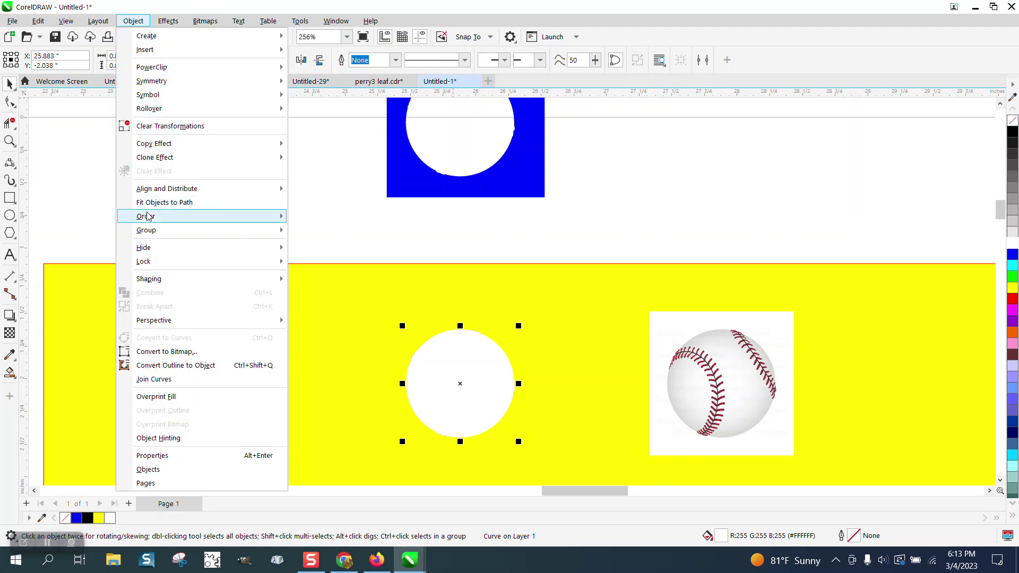
mouse_move(221, 216)
click(318, 231)
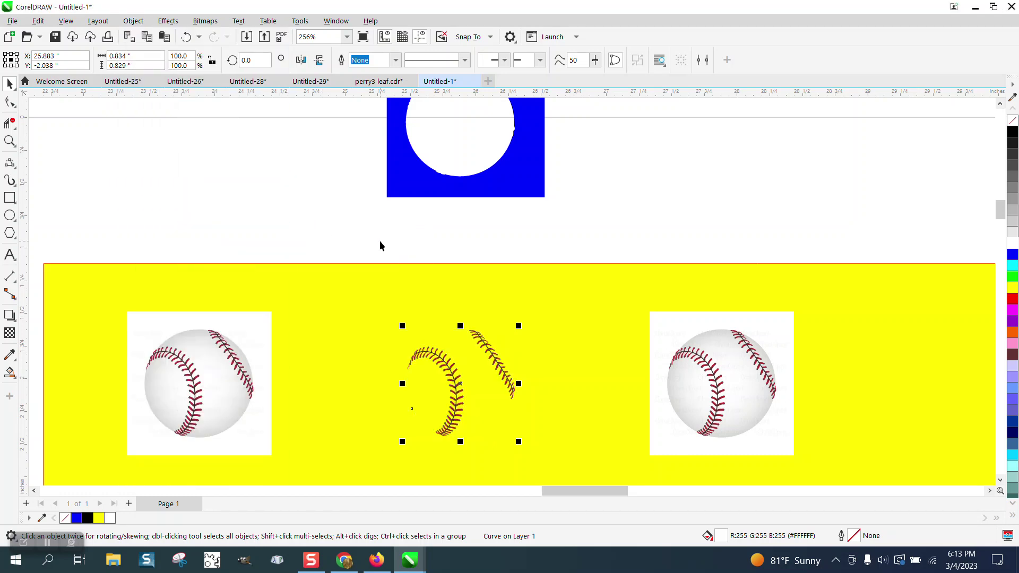
click(399, 269)
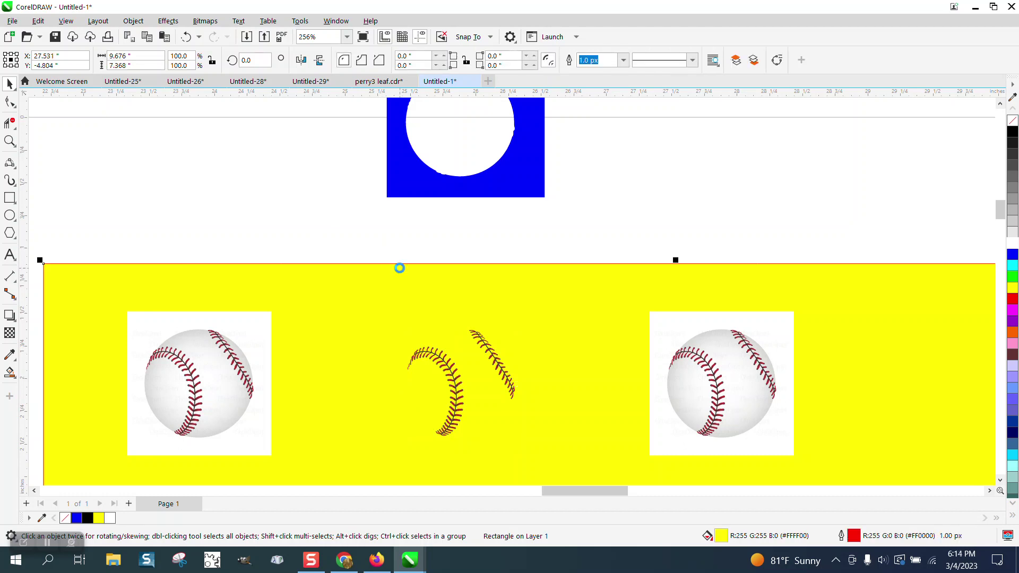
key(Delete)
Step: Draw an ellipse about 1.96 by 1.92 inches around the stitching and white disc, and fill it blue
drag(374, 294, 553, 452)
click(11, 214)
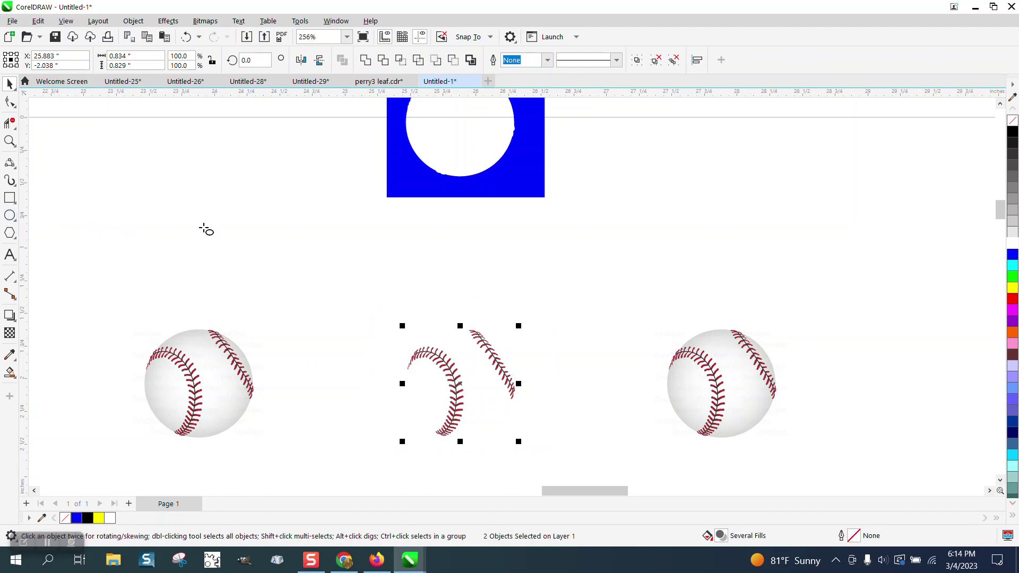
drag(337, 262, 593, 481)
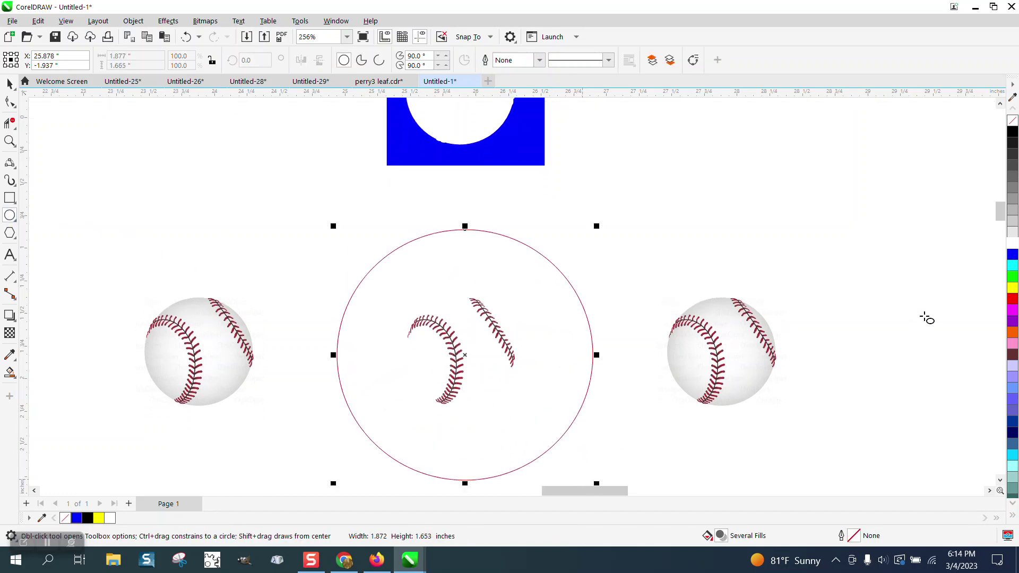
click(1013, 254)
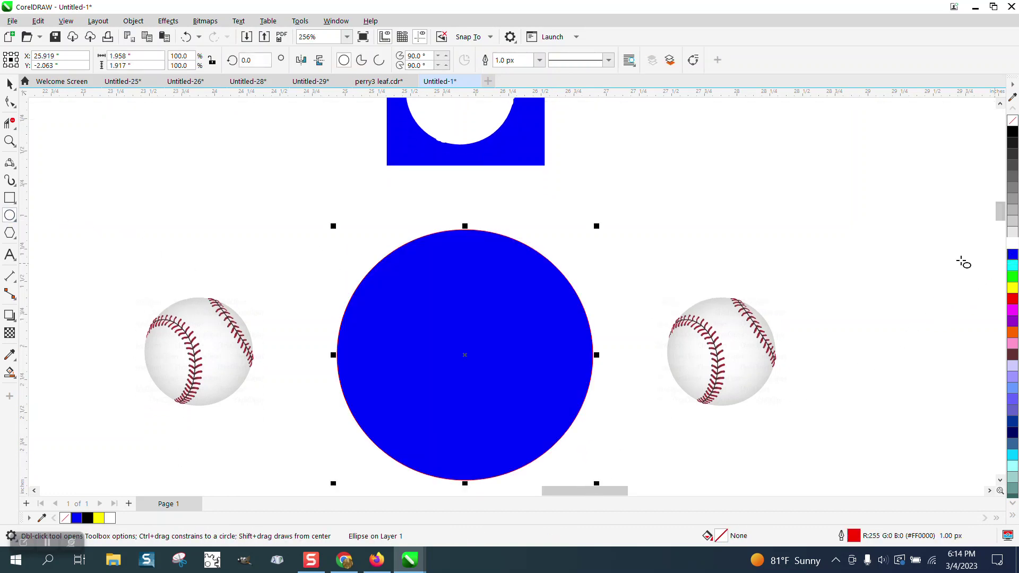
Step: Send the large blue ellipse behind the white disc and stitching
click(133, 20)
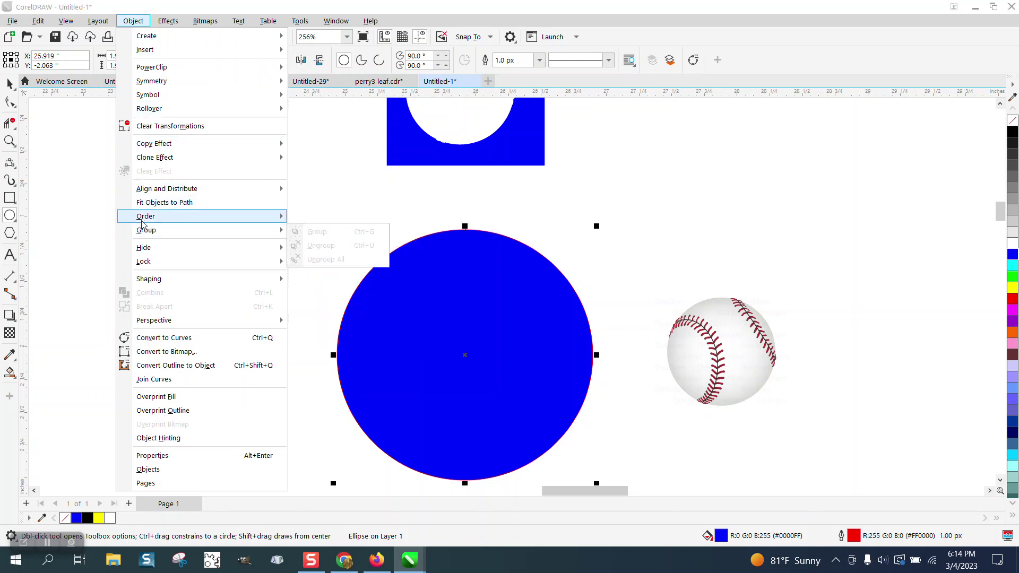
mouse_move(151, 217)
click(326, 232)
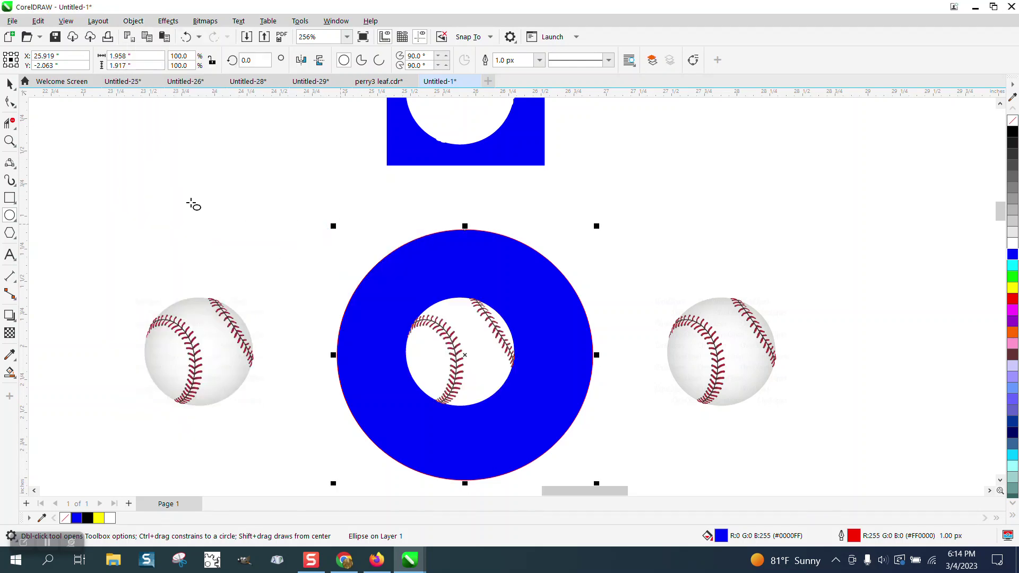
Step: Group the white disc with its stitching into a single baseball
click(10, 83)
drag(328, 230, 585, 444)
key(ctrl+g)
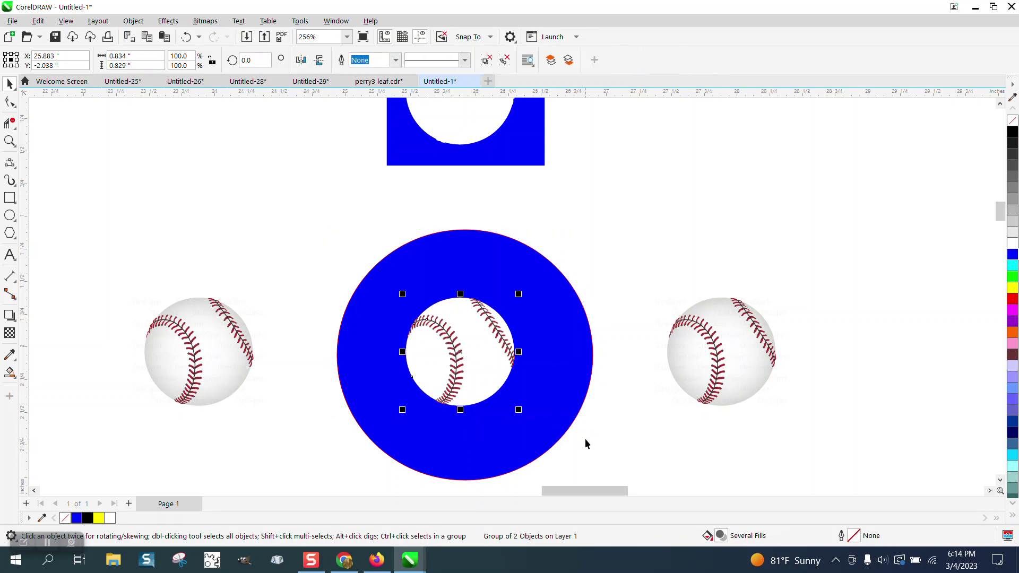
Step: Move the grouped baseball to the middle of the blue cube and enlarge it to about 3 inches wide
scroll(510, 377, down, 2)
scroll(504, 367, down, 2)
drag(500, 366, 410, 304)
drag(336, 256, 150, 242)
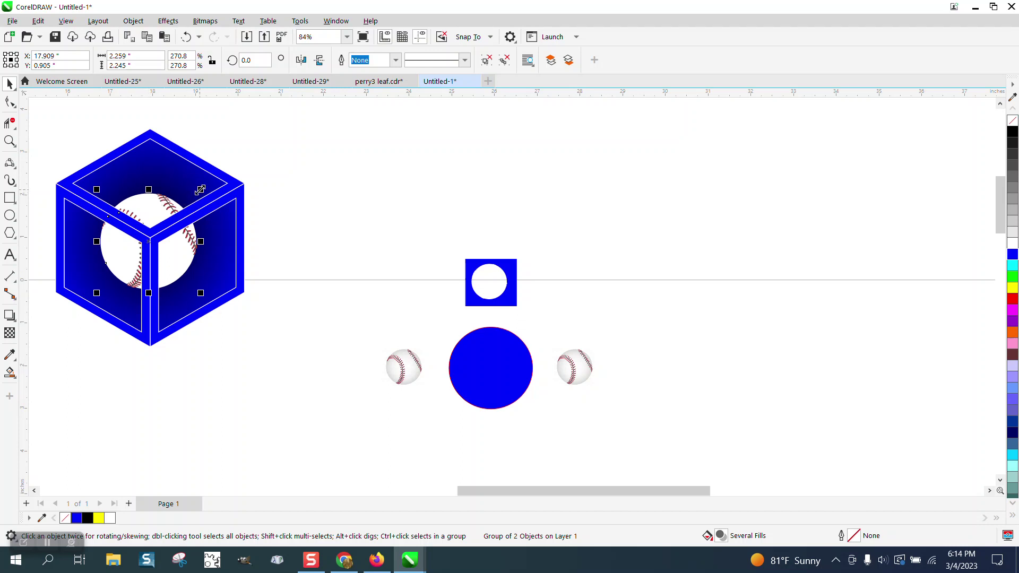
drag(200, 190, 218, 173)
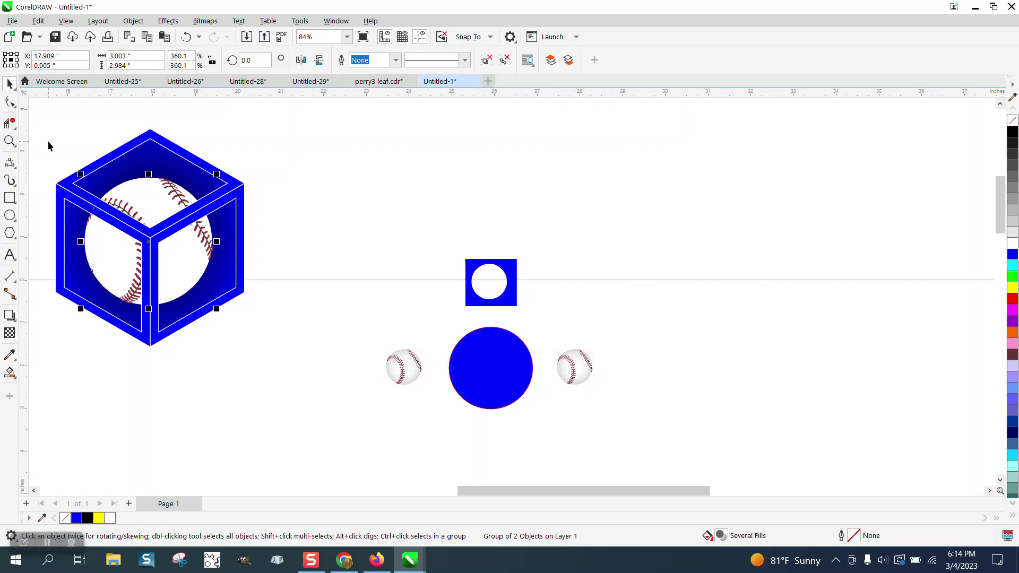
Step: Shift the baseball straight up about 0.11 inches inside the cube, and select the cube group
click(9, 141)
drag(56, 120, 303, 346)
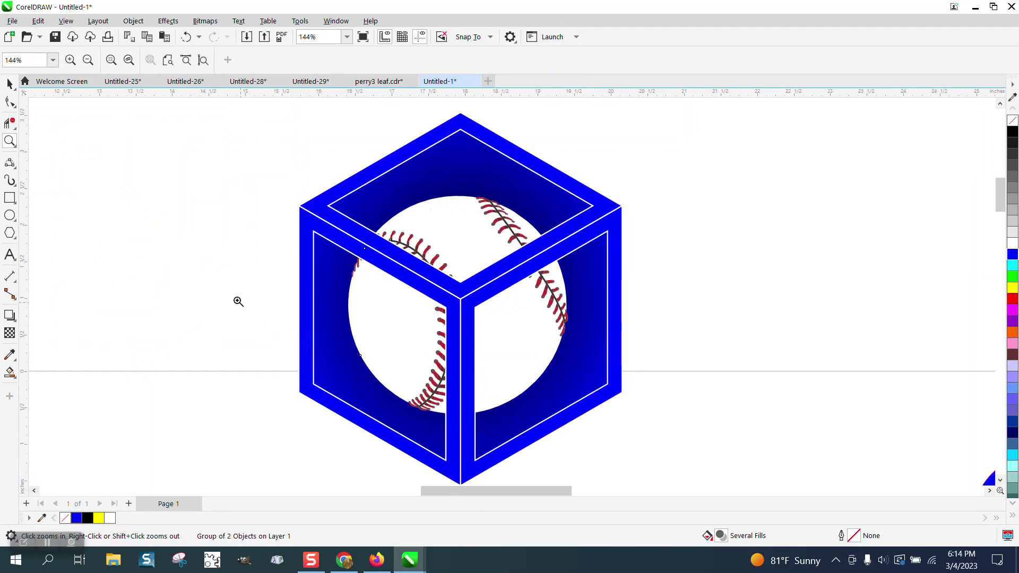
click(9, 83)
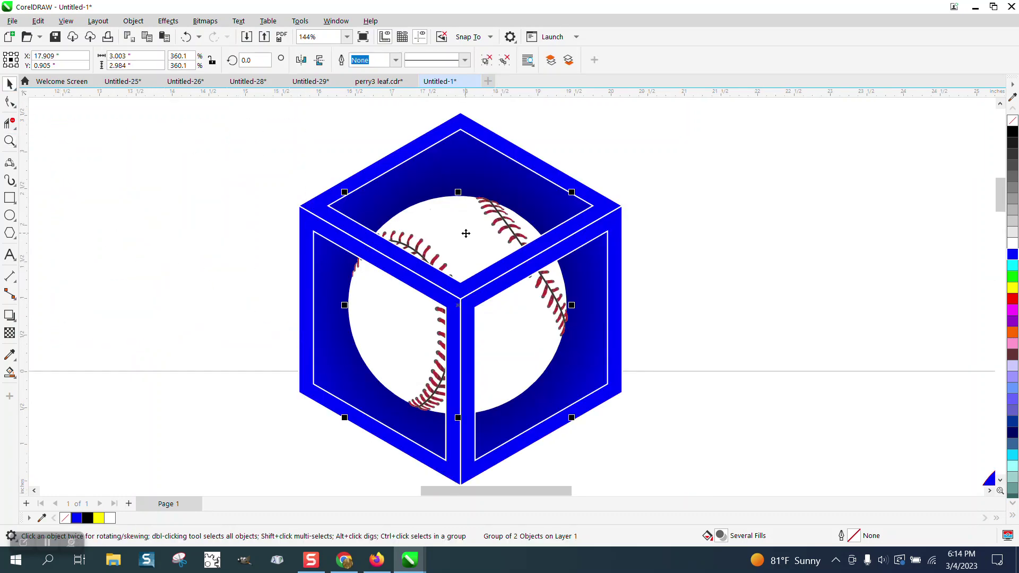
drag(466, 231, 466, 225)
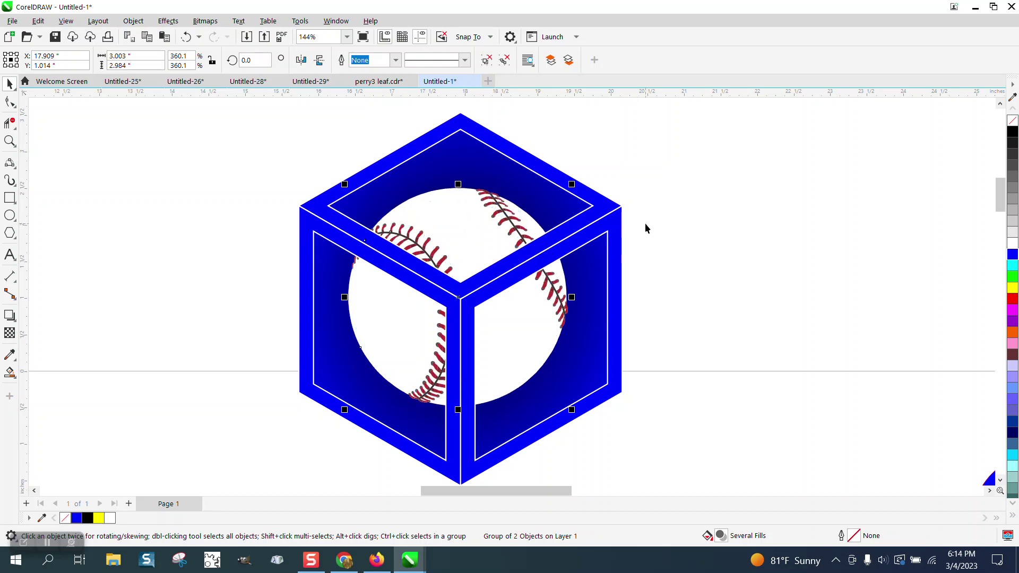
click(645, 229)
click(622, 206)
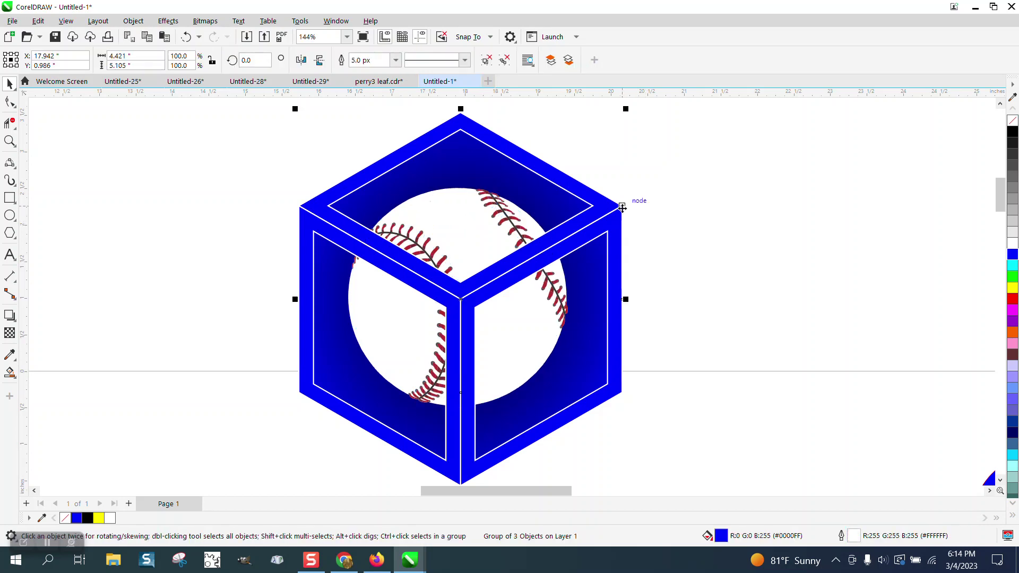
Step: Try black, red, white and blue outlines on the cube group, return its outline to white, and deselect it
right_click(1013, 133)
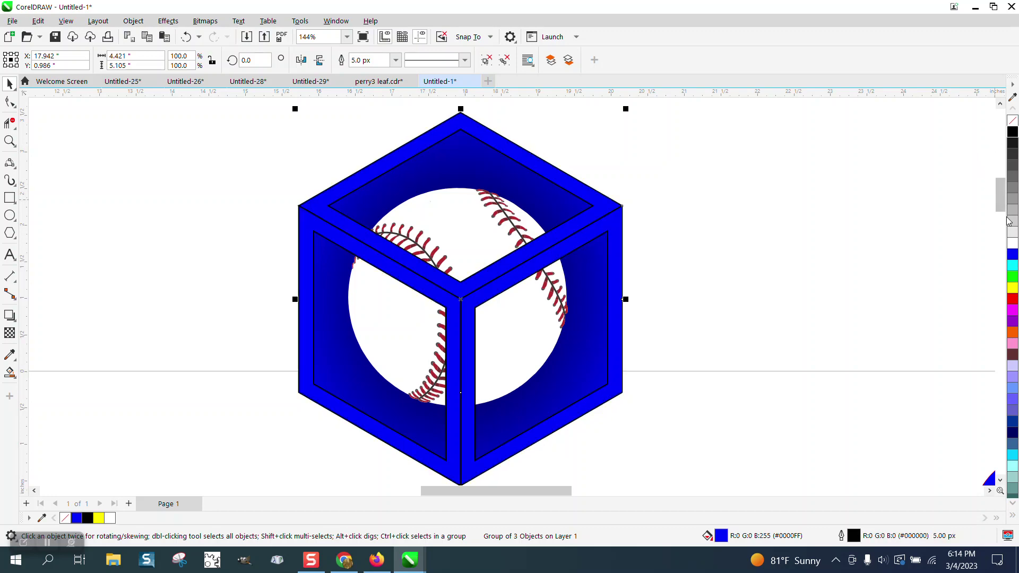
right_click(1013, 300)
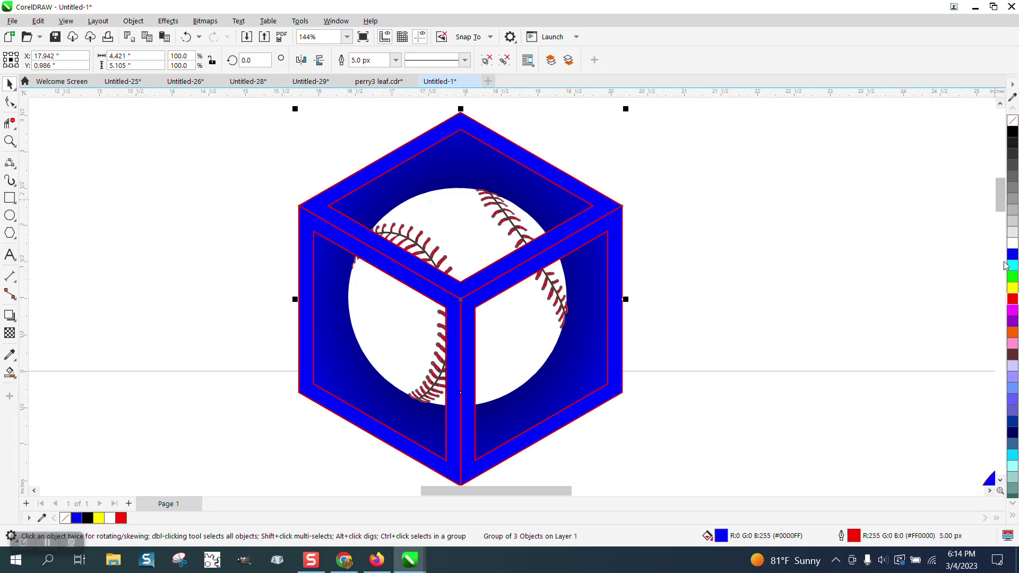
right_click(1011, 241)
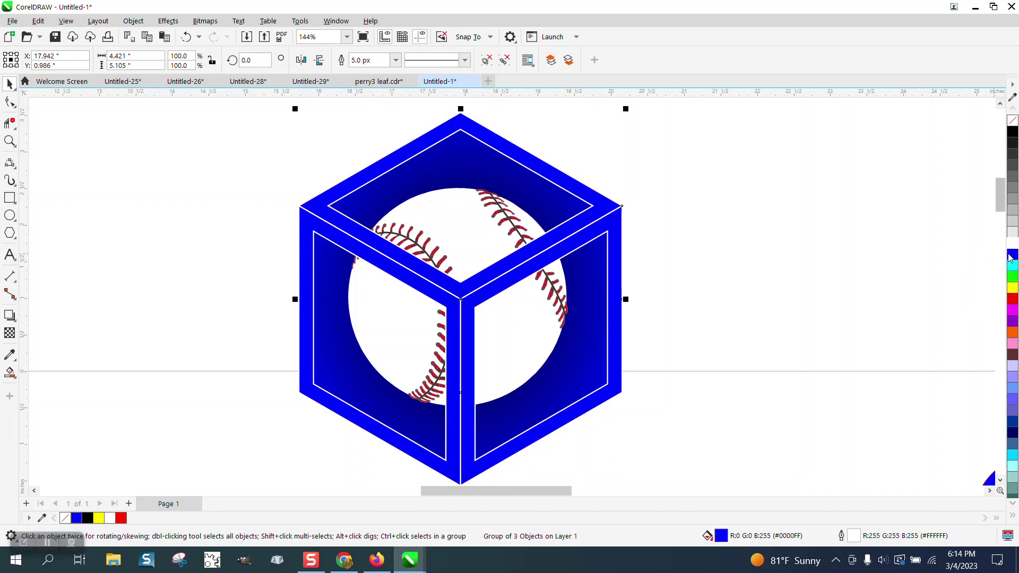
right_click(1012, 257)
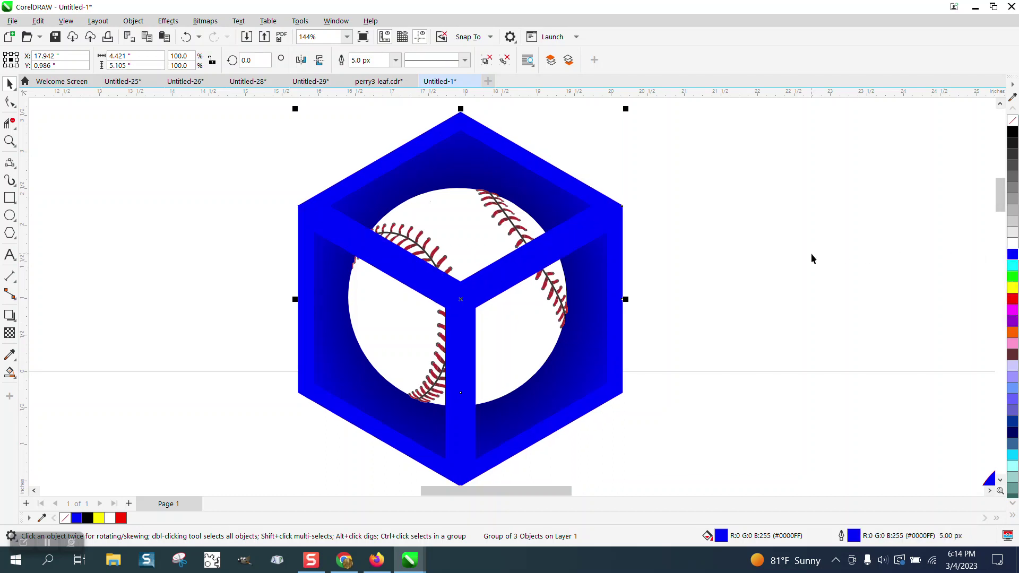
right_click(1012, 244)
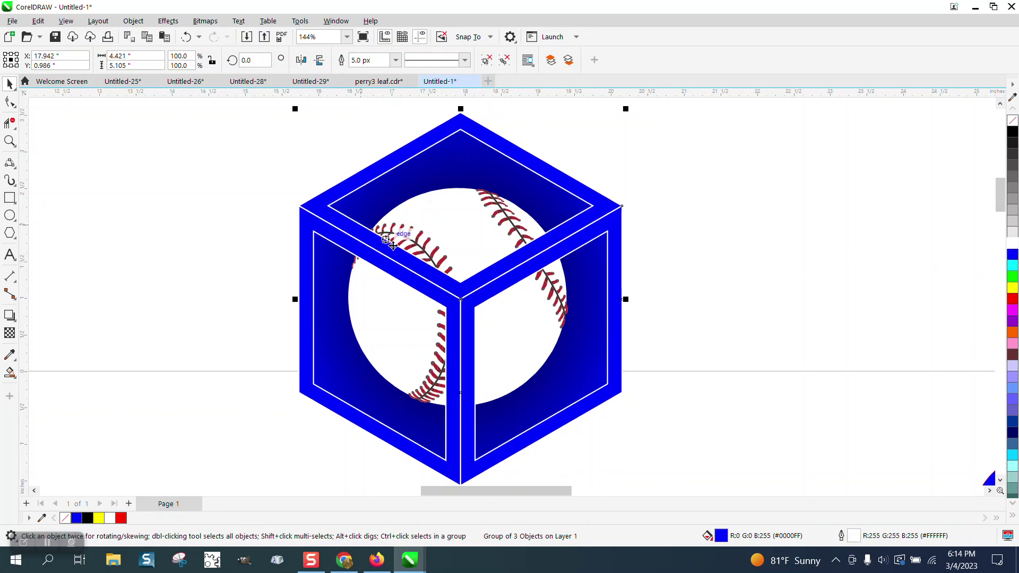
scroll(585, 291, down, 2)
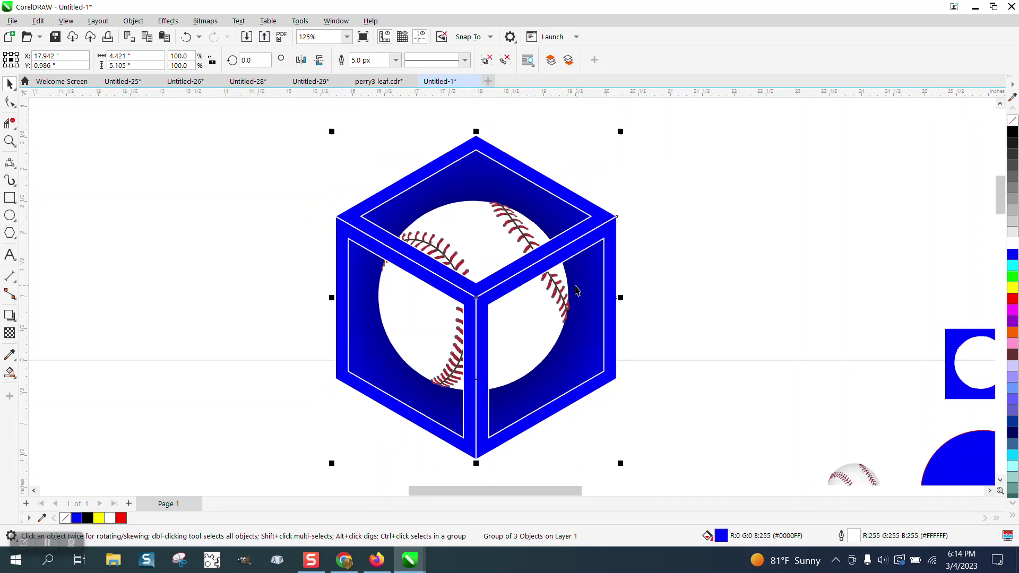
click(658, 290)
Step: Fill the frame of the cube around the vector baseball with black
scroll(656, 291, down, 1)
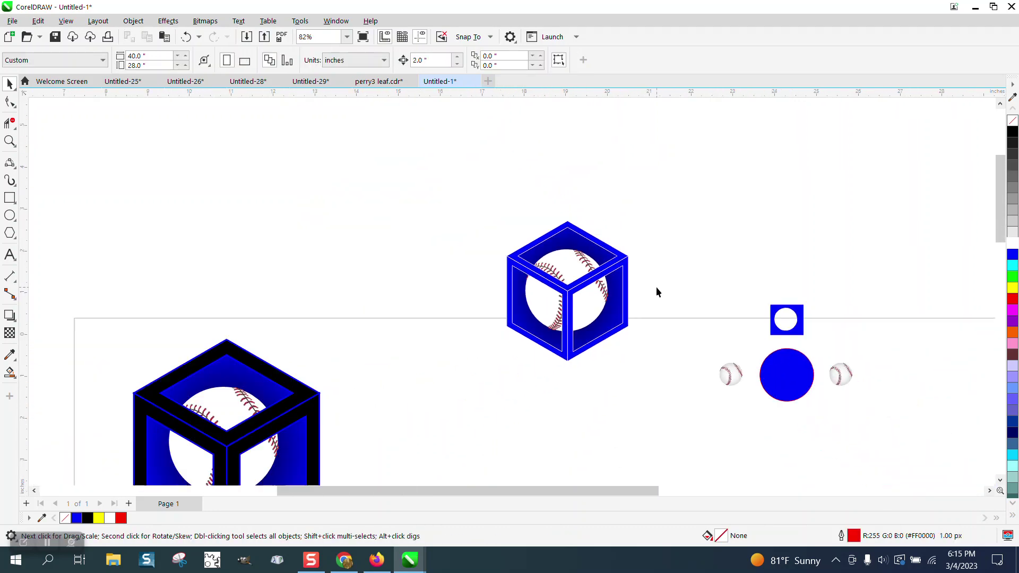
click(9, 142)
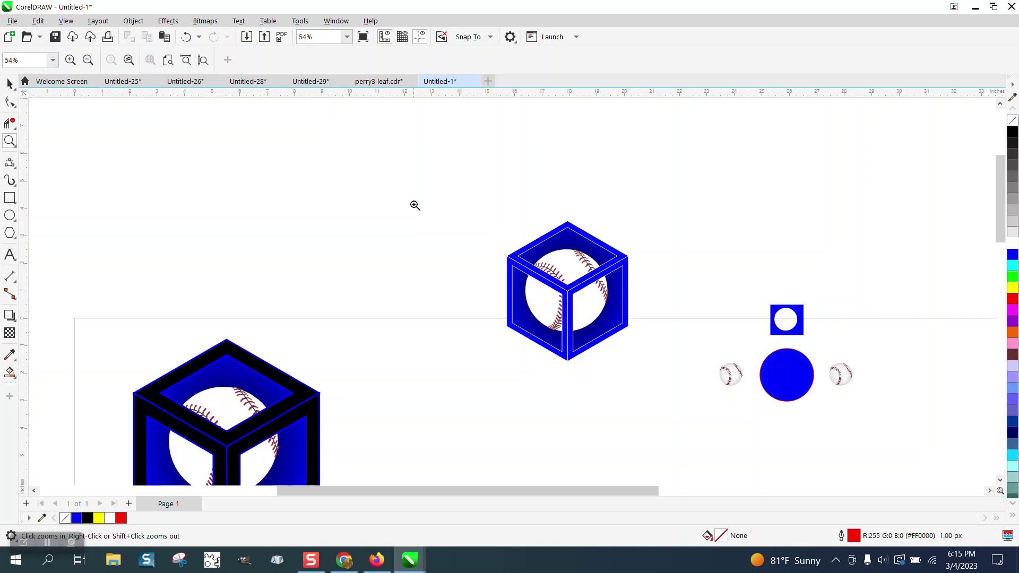
scroll(415, 205, down, 2)
drag(459, 217, 591, 296)
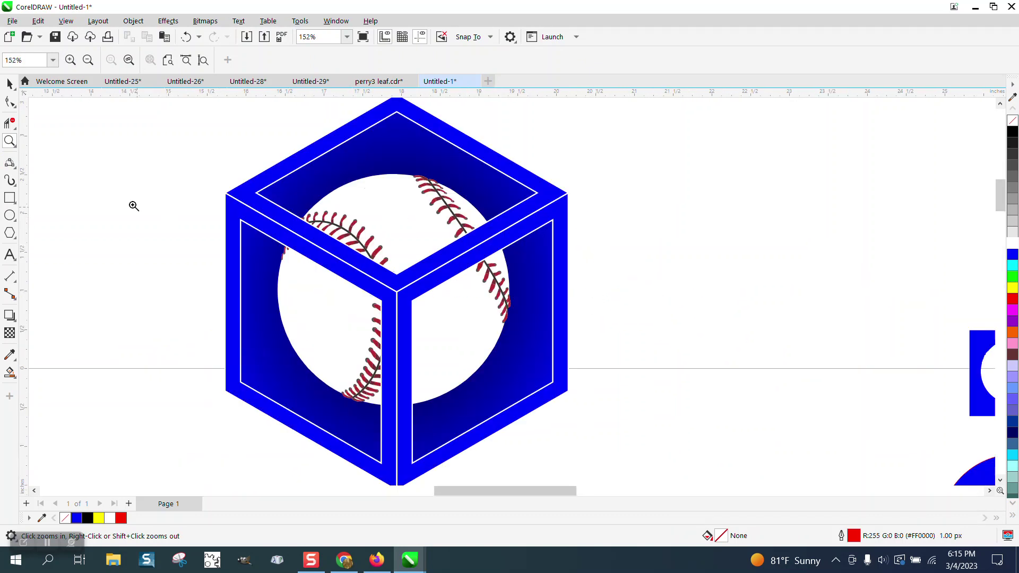
click(10, 83)
click(454, 133)
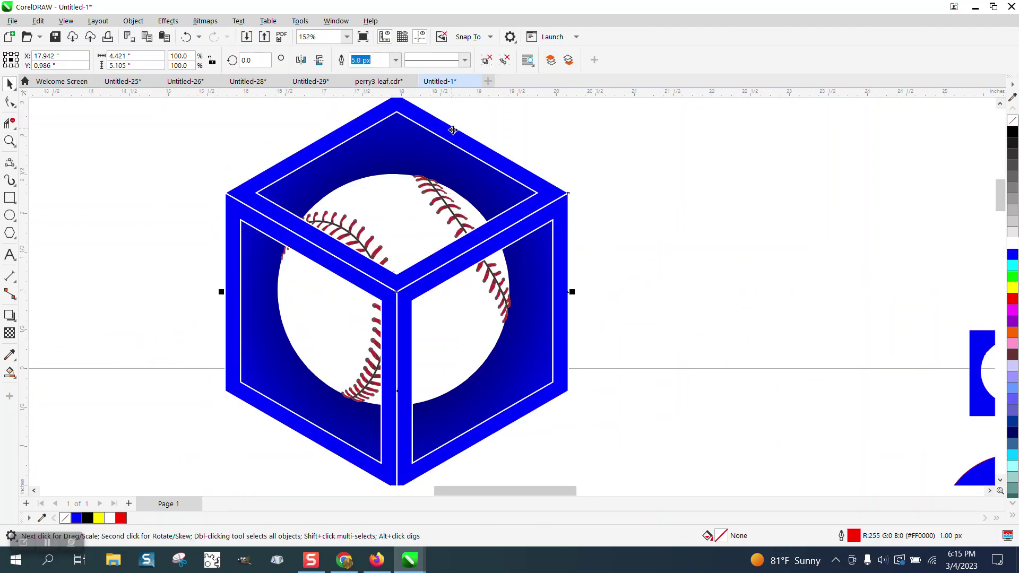
click(1012, 133)
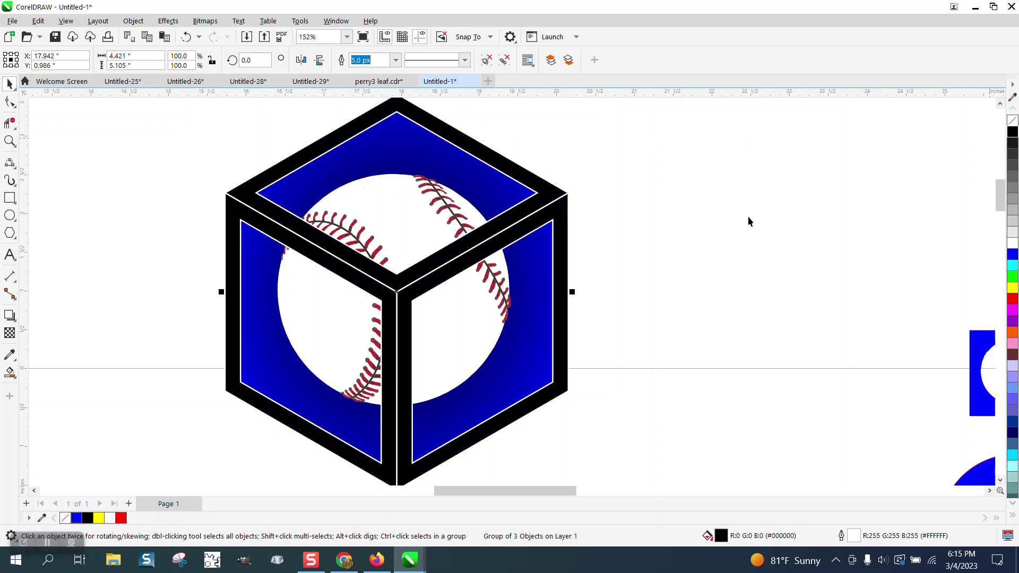
Step: Set the outline of the black cube frame to blue and deselect the frame
scroll(705, 233, down, 1)
scroll(696, 237, down, 1)
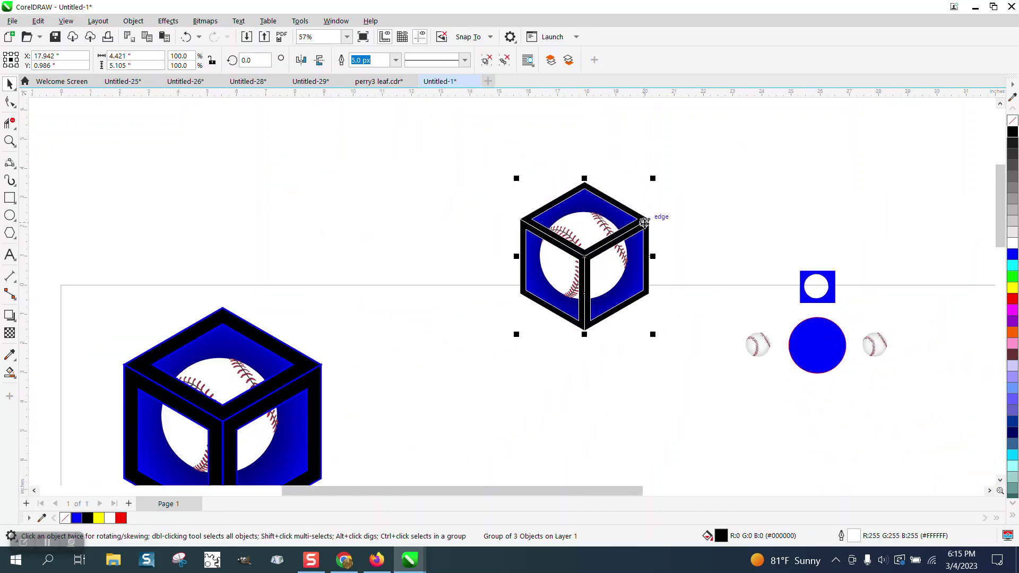
click(10, 141)
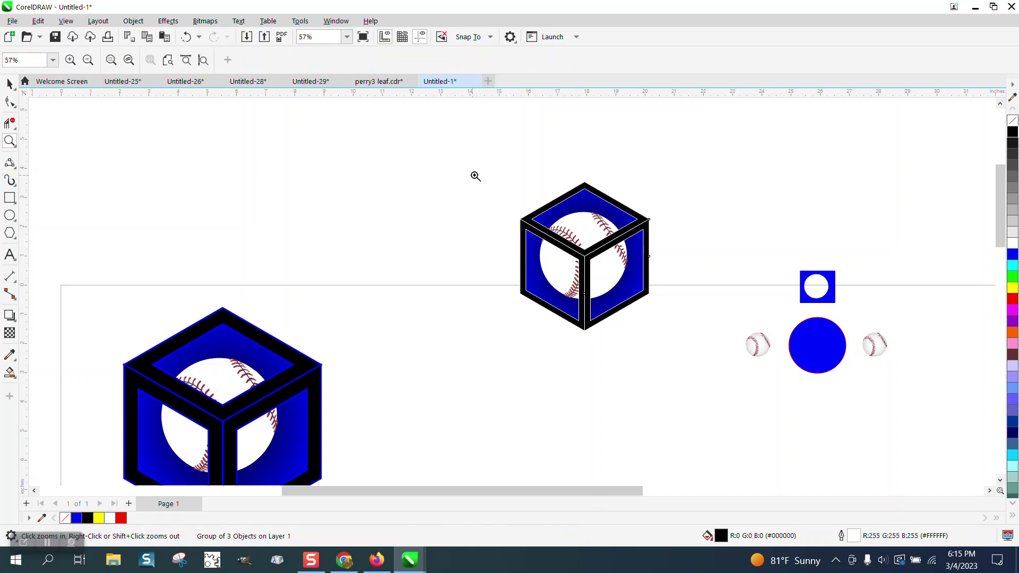
drag(523, 189, 727, 285)
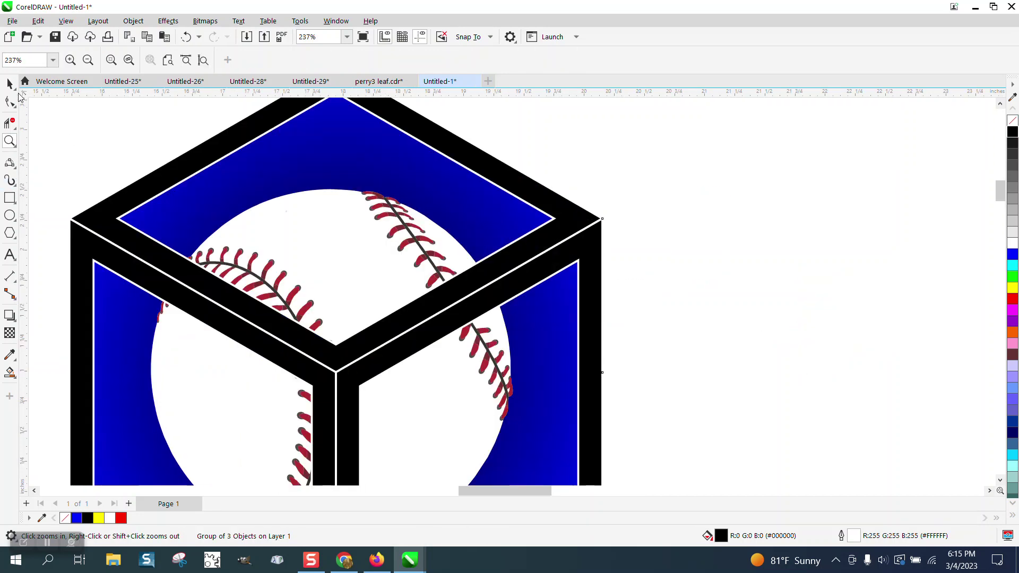
key(space)
click(582, 233)
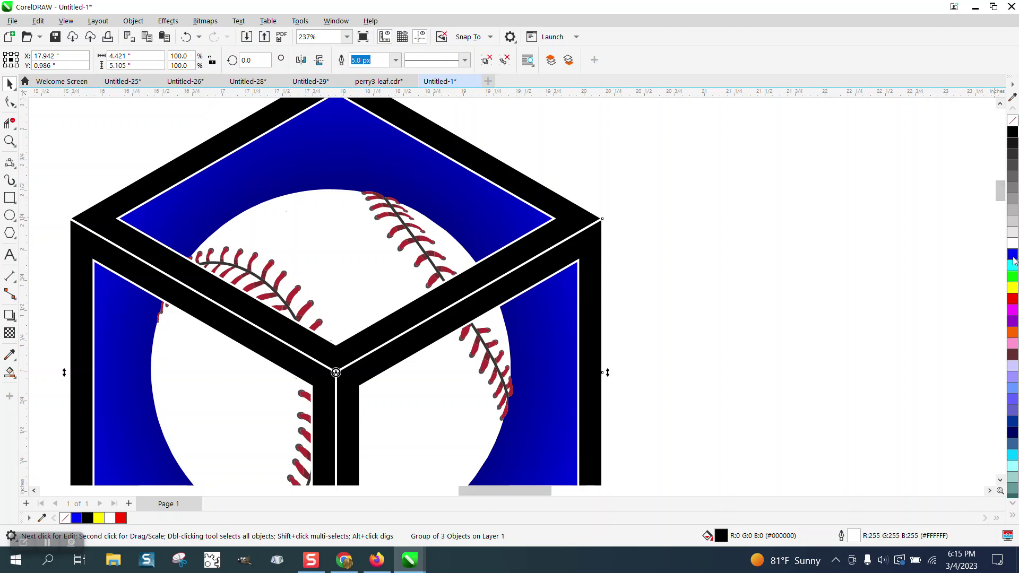
right_click(1013, 258)
scroll(676, 233, down, 1)
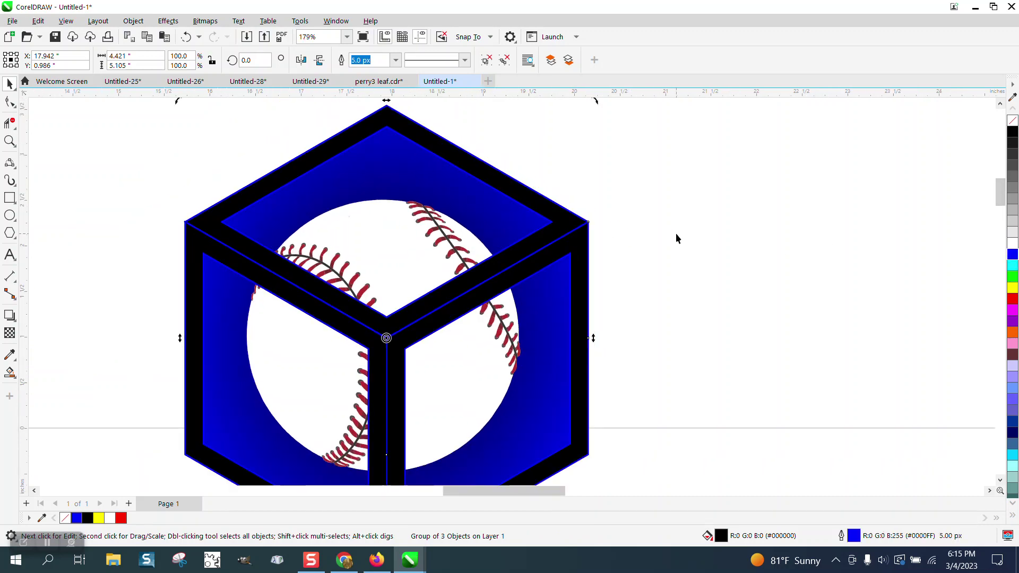
click(676, 233)
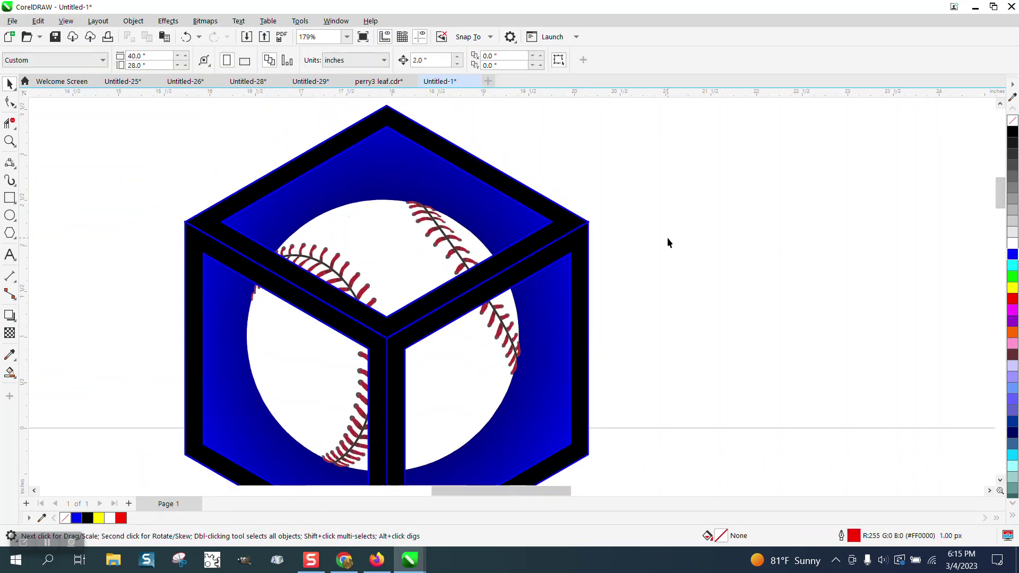
scroll(667, 237, down, 3)
scroll(661, 238, down, 2)
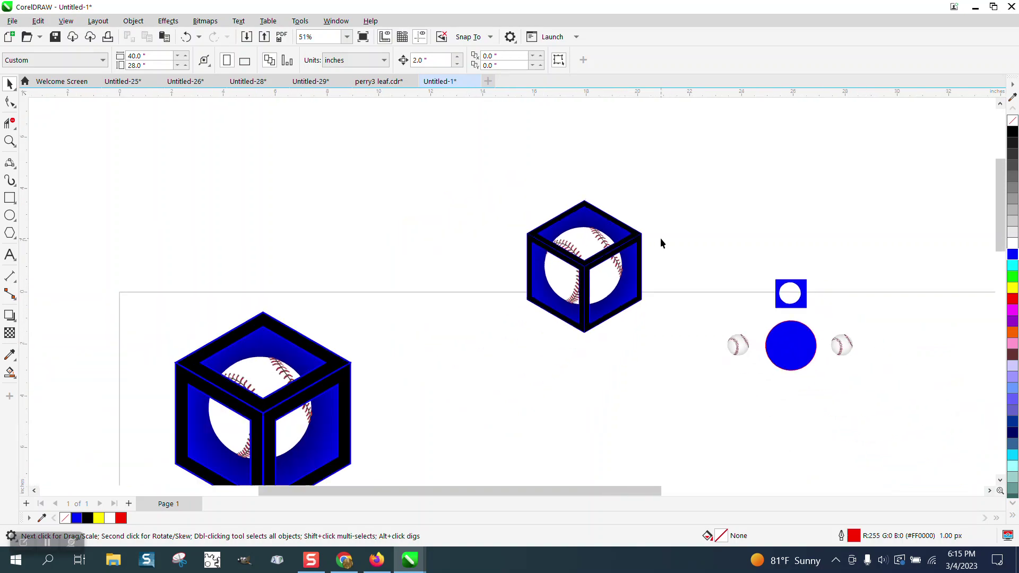